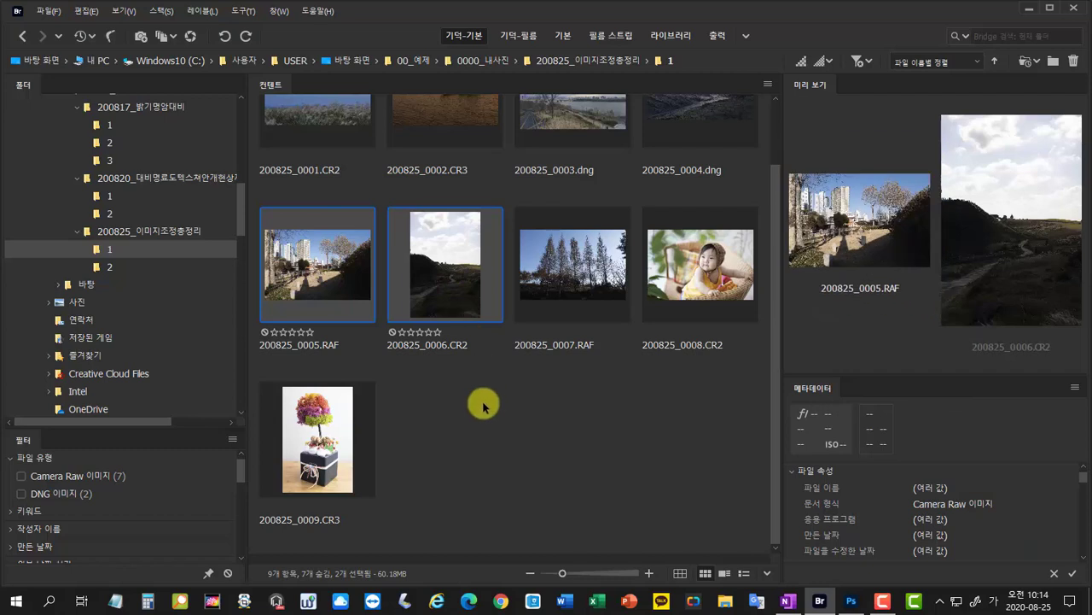
# - Open the two selected raw photos in Camera Raw and set the exposure of 200825_0005.RAF to -0.70
pyautogui.rightClick(458, 284)
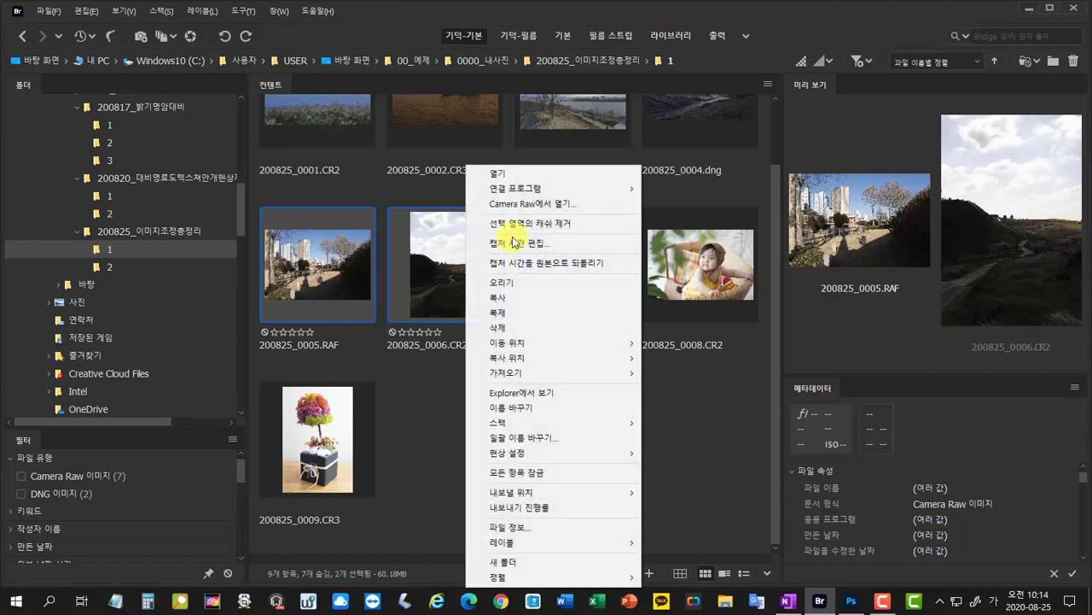
pyautogui.click(529, 179)
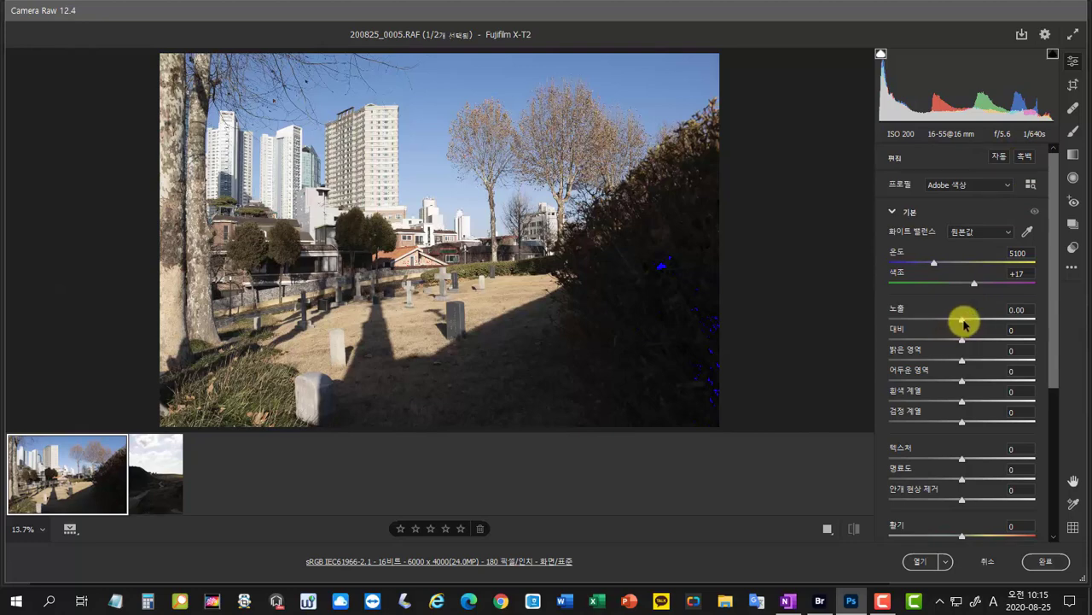
pyautogui.moveTo(963, 322); pyautogui.dragTo(956, 318)
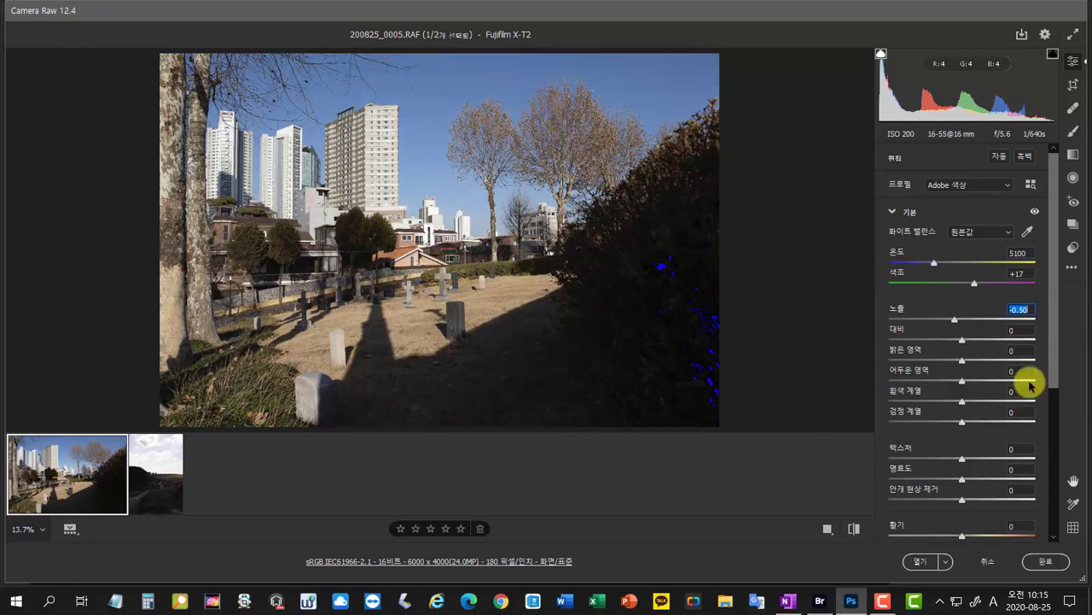
pyautogui.moveTo(952, 322); pyautogui.dragTo(950, 318)
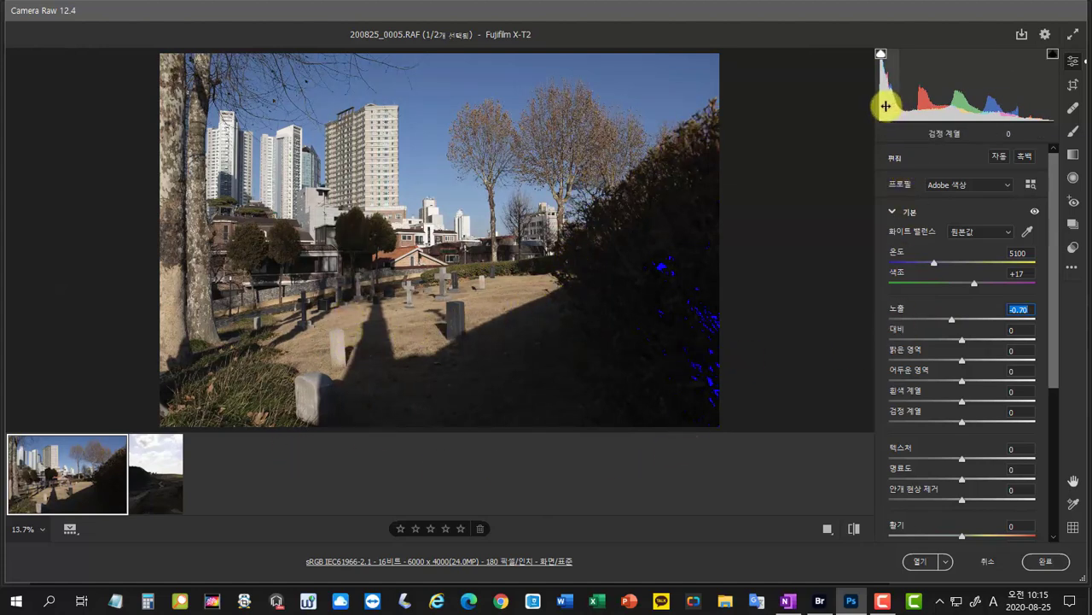
# - Set the cityscape photo's shadows to +31, blacks to +100, clarity to +40 and dehaze to +17
pyautogui.moveTo(886, 105); pyautogui.dragTo(925, 108)
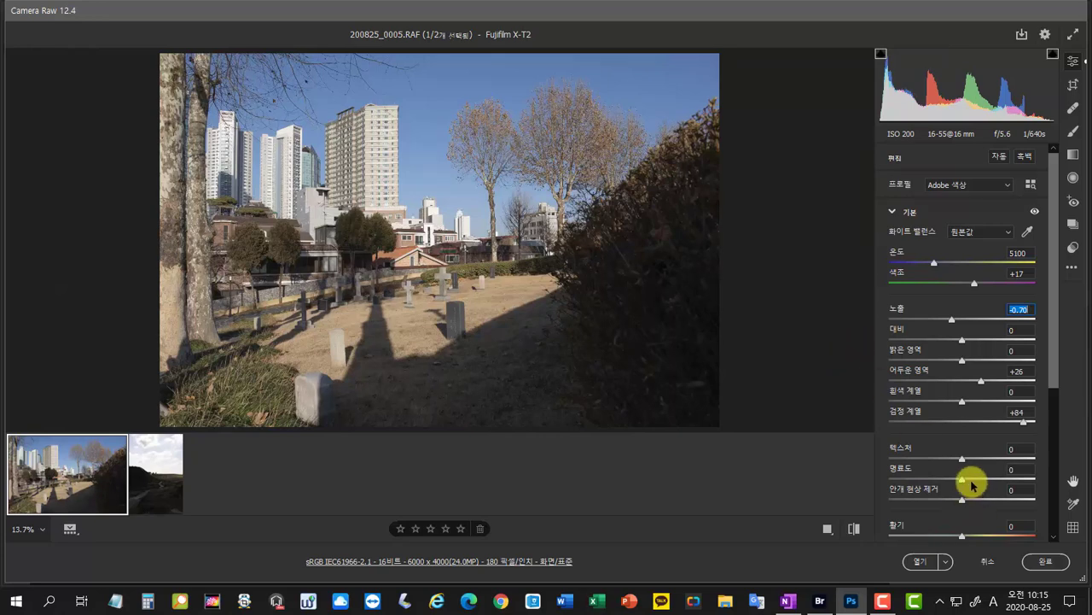
pyautogui.moveTo(971, 484); pyautogui.dragTo(987, 483)
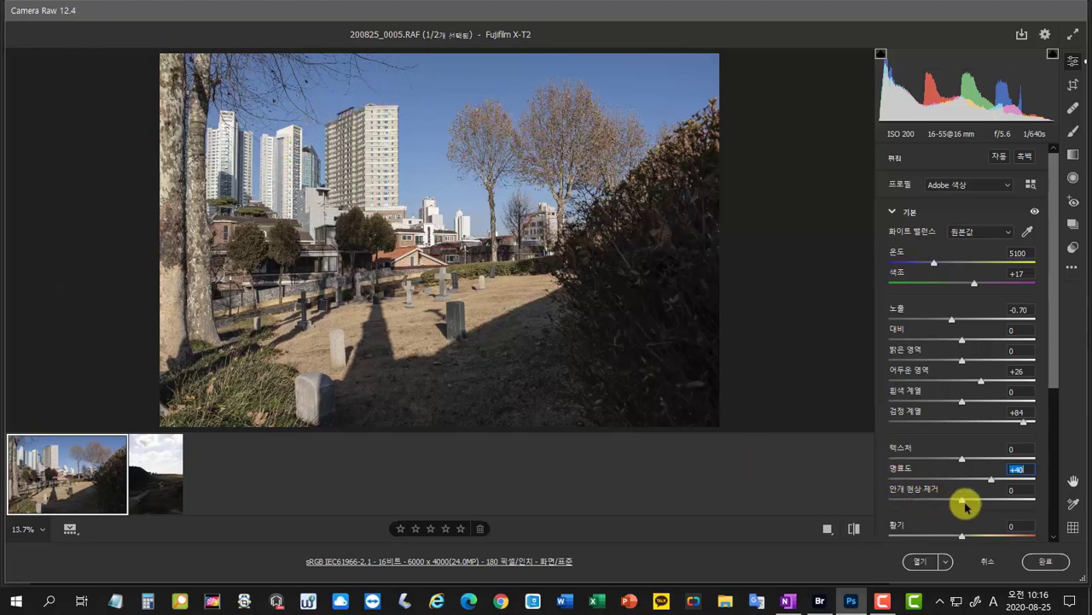
pyautogui.moveTo(966, 503); pyautogui.dragTo(979, 504)
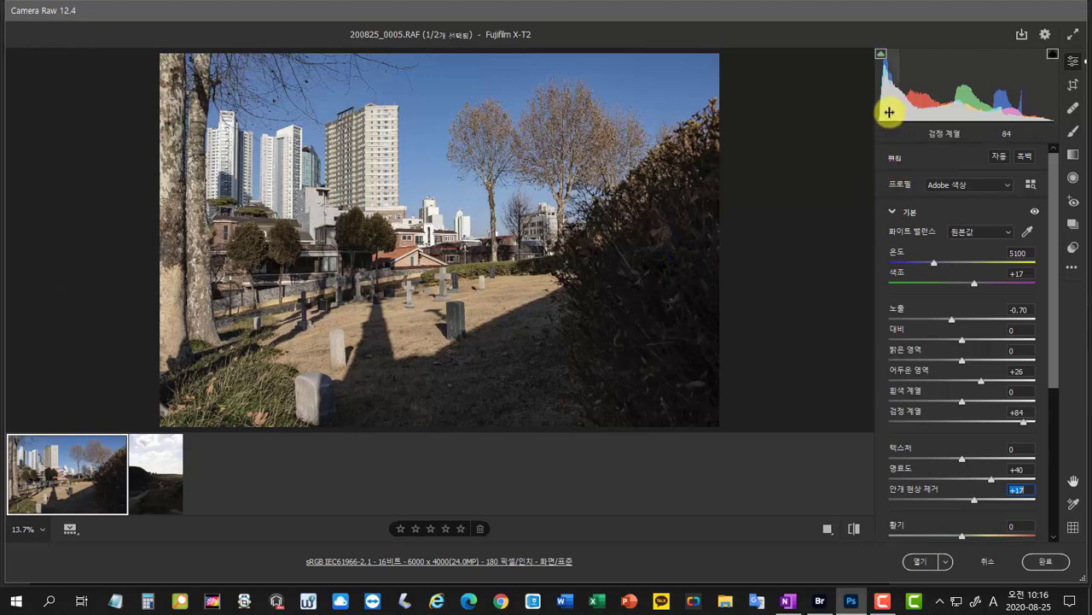
pyautogui.moveTo(889, 112); pyautogui.dragTo(914, 105)
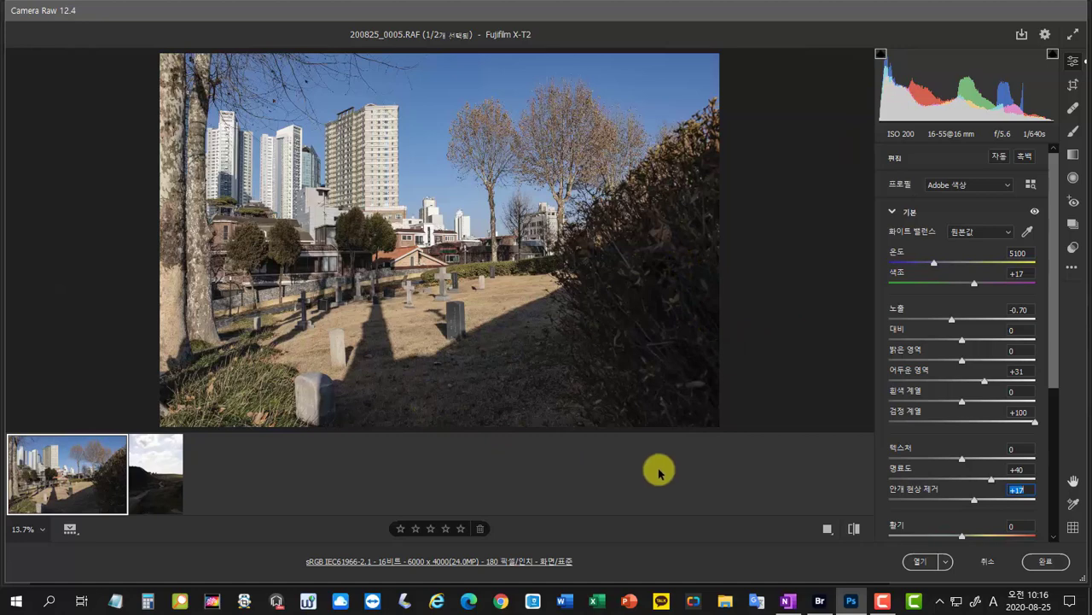
# - Set the cityscape photo's vibrance to +21 and its white balance temperature to 5550
pyautogui.moveTo(1056, 370); pyautogui.dragTo(1055, 413)
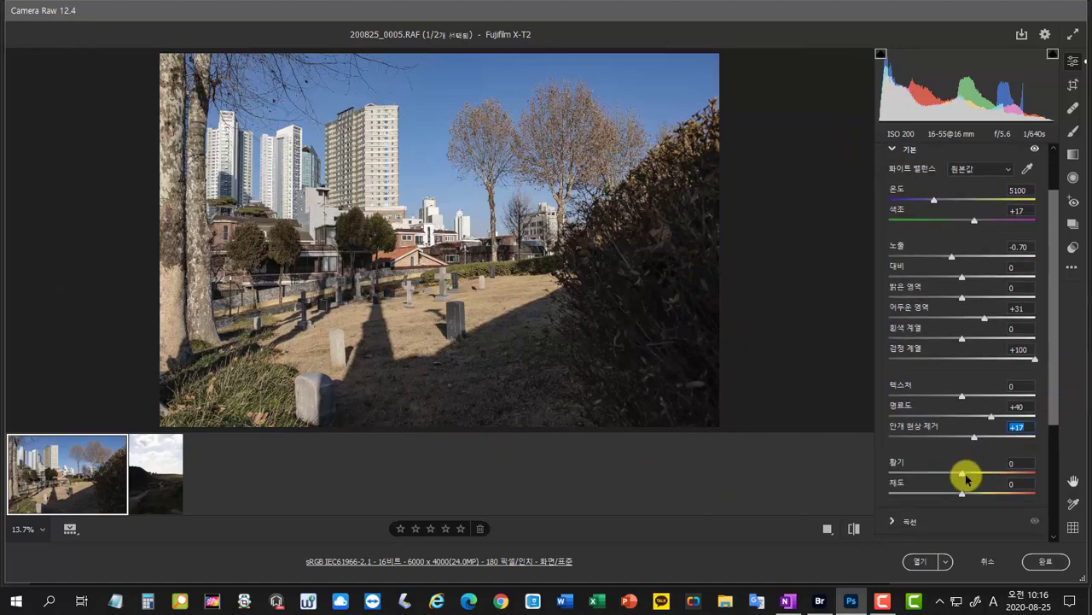
pyautogui.moveTo(966, 477); pyautogui.dragTo(978, 478)
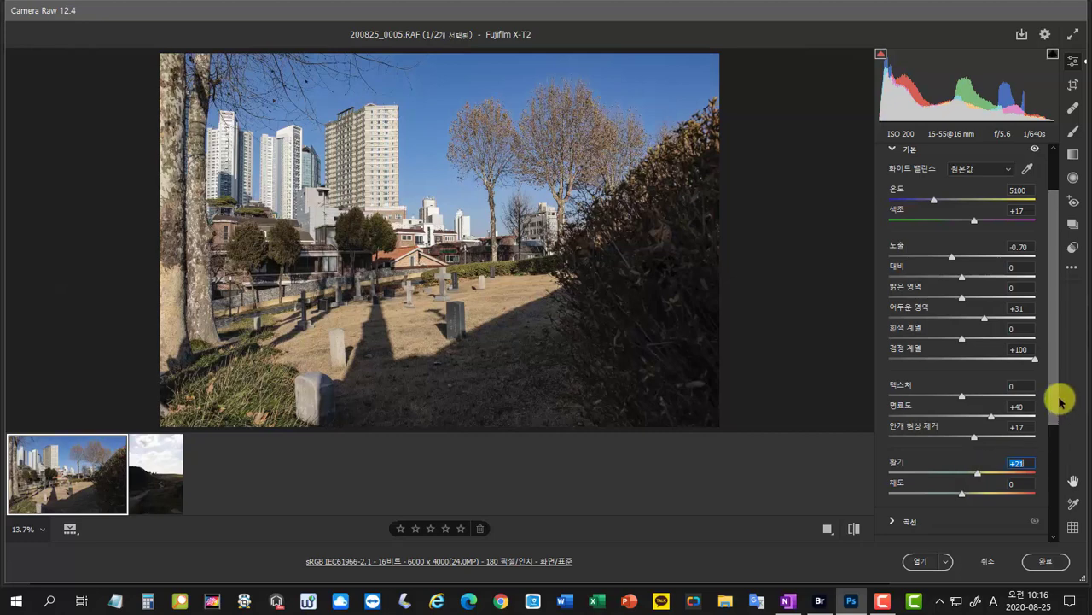
pyautogui.moveTo(1055, 398); pyautogui.dragTo(1056, 312)
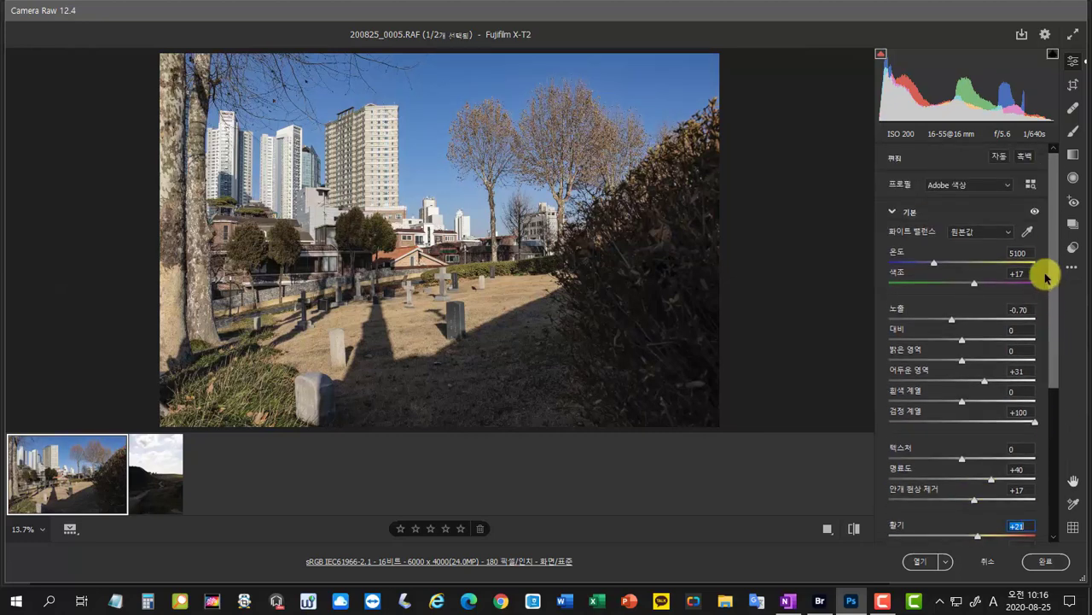
pyautogui.moveTo(932, 264); pyautogui.dragTo(943, 270)
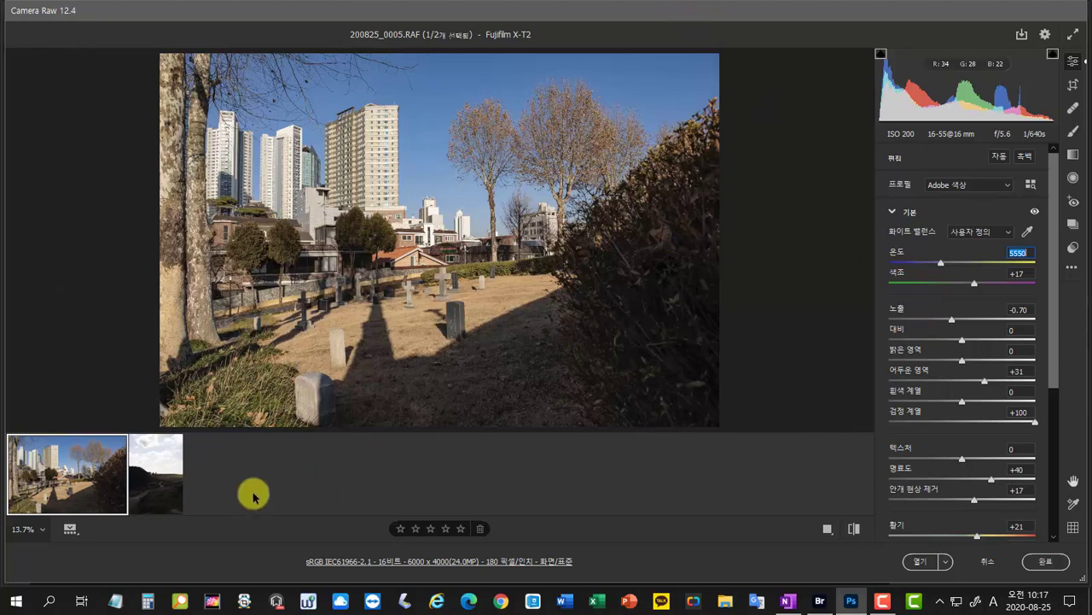
# - For 200825_0006.CR2, set contrast to -63, highlights to -11, shadows to +7, whites to -64 and blacks to +24
pyautogui.click(156, 487)
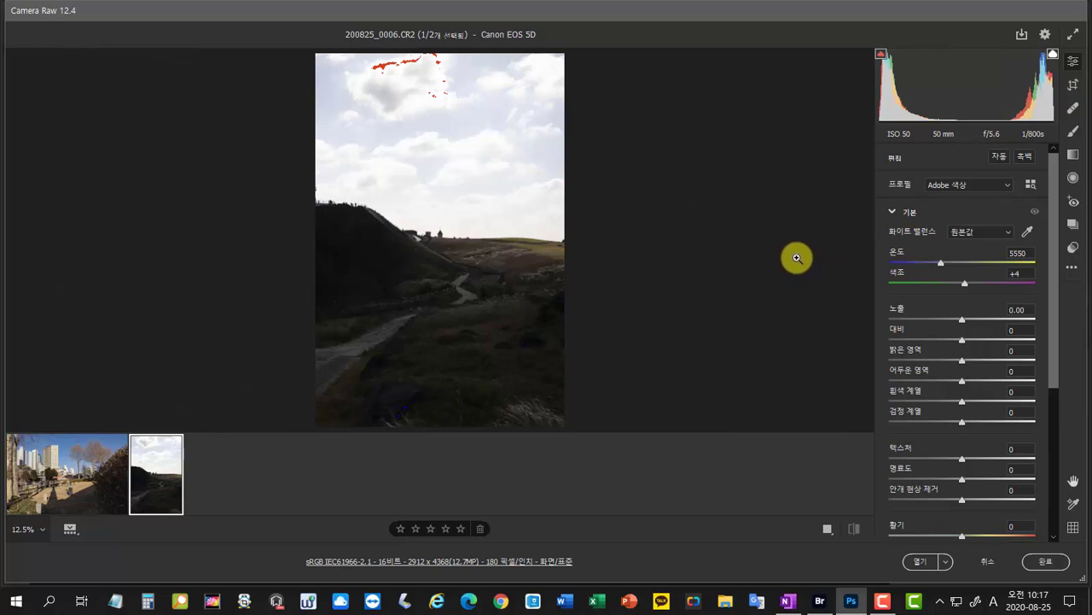
pyautogui.moveTo(962, 343); pyautogui.dragTo(917, 346)
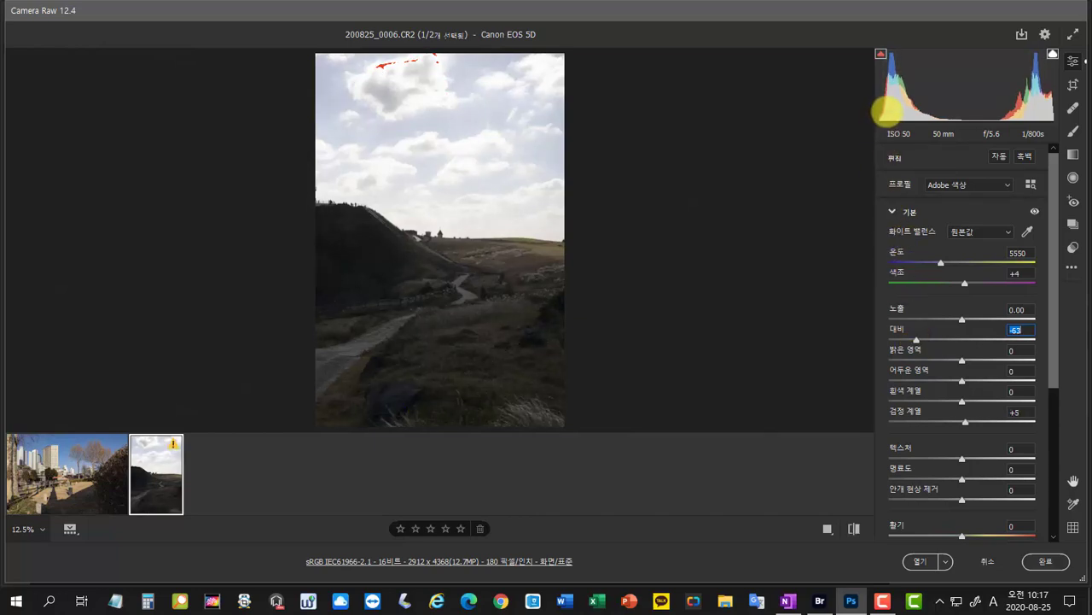
pyautogui.moveTo(888, 109); pyautogui.dragTo(912, 96)
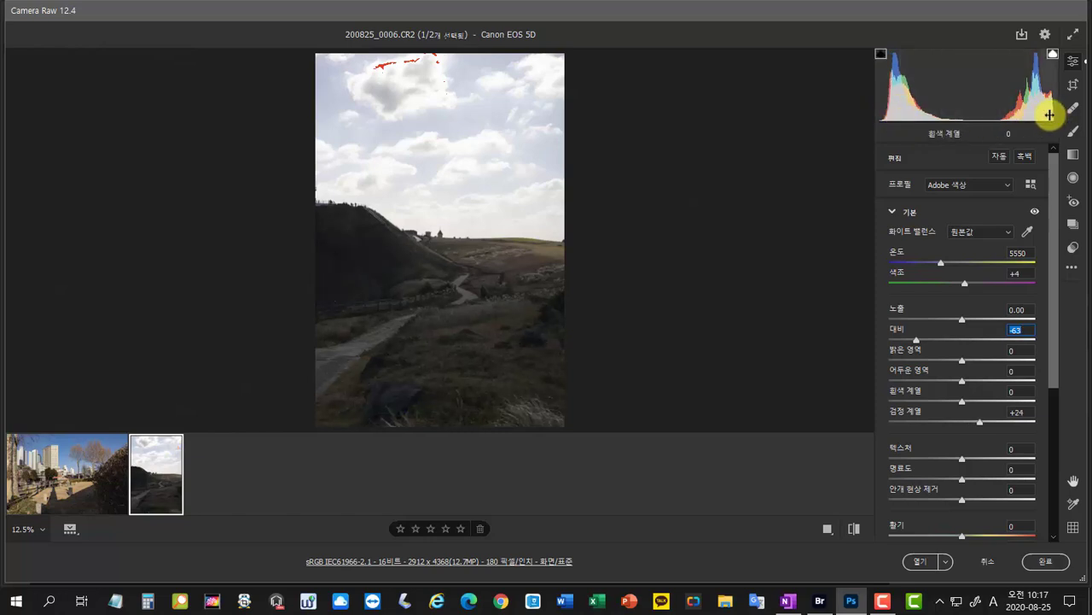
pyautogui.moveTo(1049, 114); pyautogui.dragTo(1000, 103)
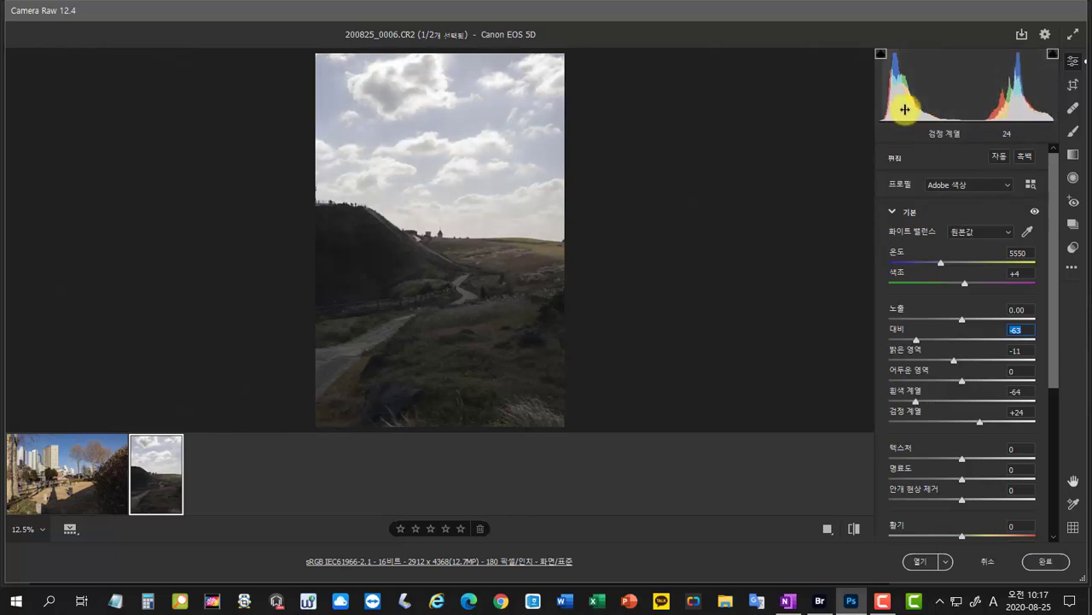
pyautogui.moveTo(906, 109); pyautogui.dragTo(917, 108)
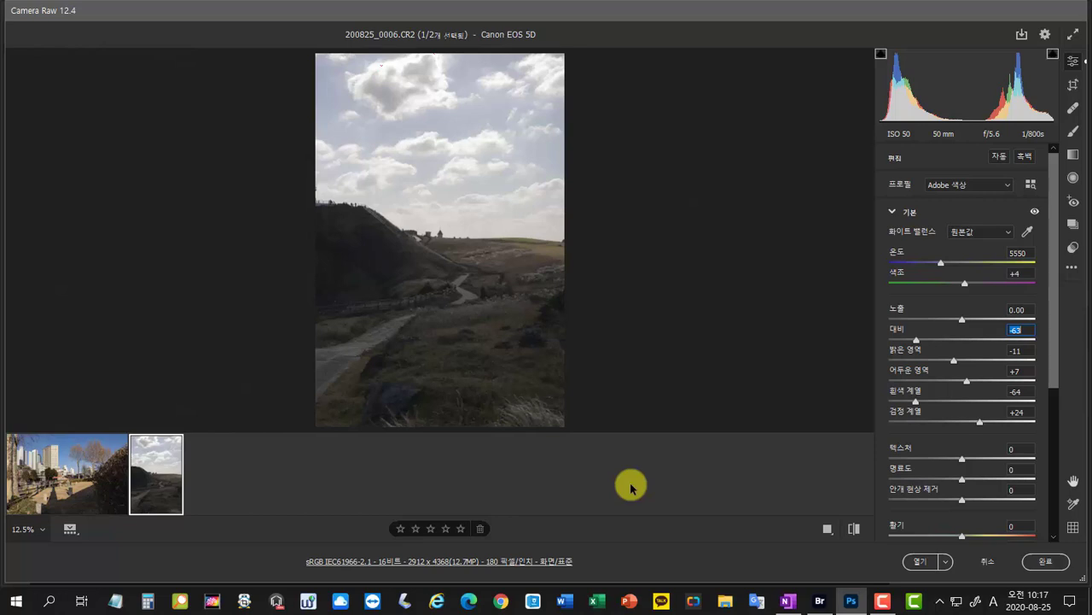
# - Set the hill photo's clarity to +28 and dehaze to +22, and raise shadows to +14 and blacks to +36
pyautogui.click(963, 482)
pyautogui.moveTo(968, 480); pyautogui.dragTo(984, 484)
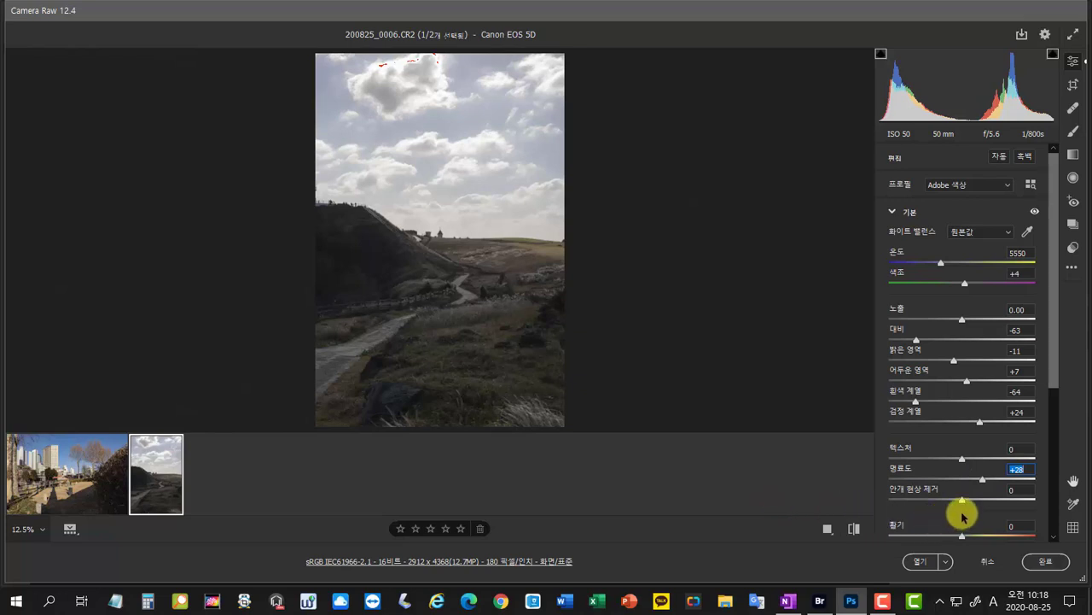
pyautogui.moveTo(968, 502); pyautogui.dragTo(975, 502)
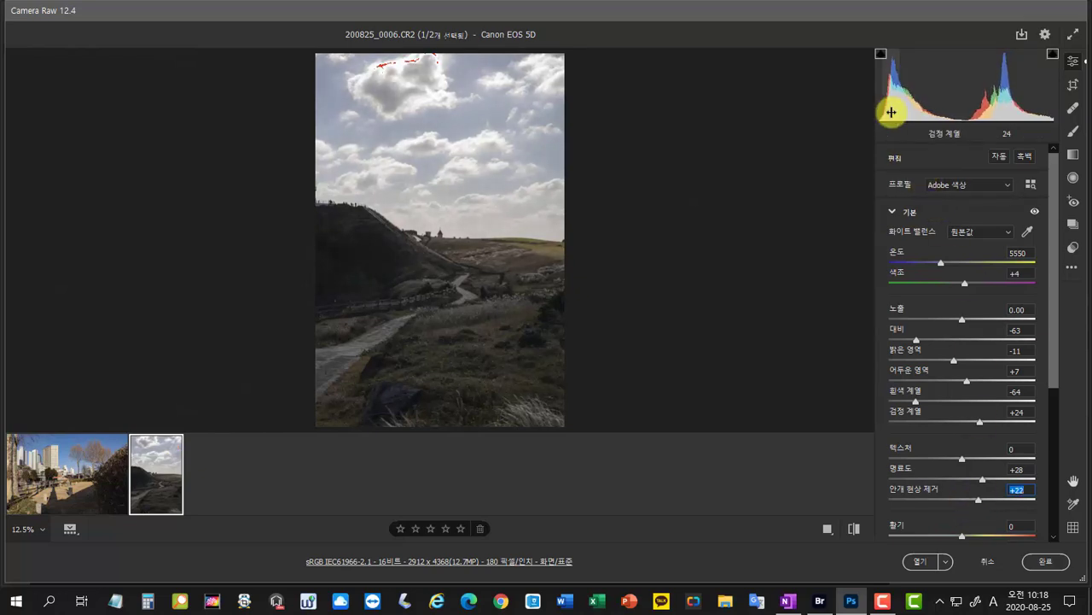
pyautogui.moveTo(899, 108); pyautogui.dragTo(915, 107)
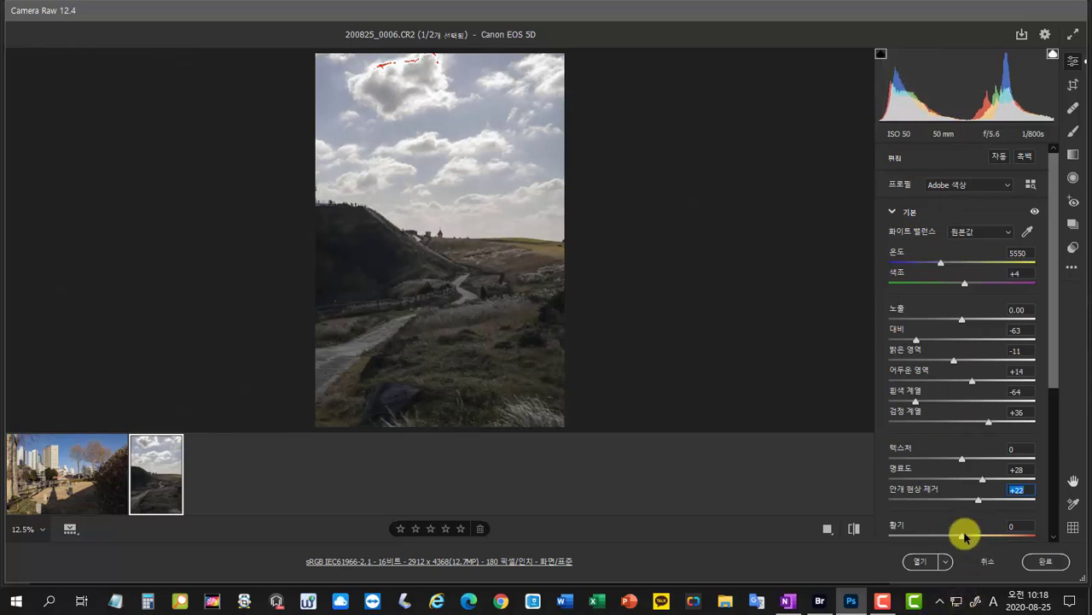
# - Set the hill photo's vibrance to +22 and temperature to 5200, and turn off the clipping warnings
pyautogui.moveTo(965, 536); pyautogui.dragTo(981, 535)
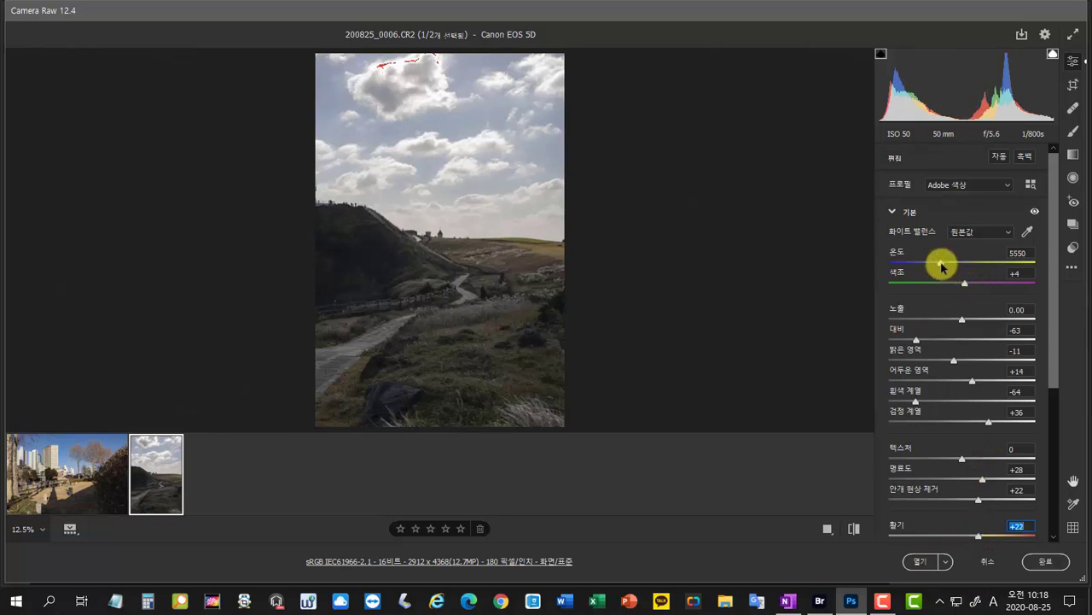
pyautogui.moveTo(942, 266); pyautogui.dragTo(936, 267)
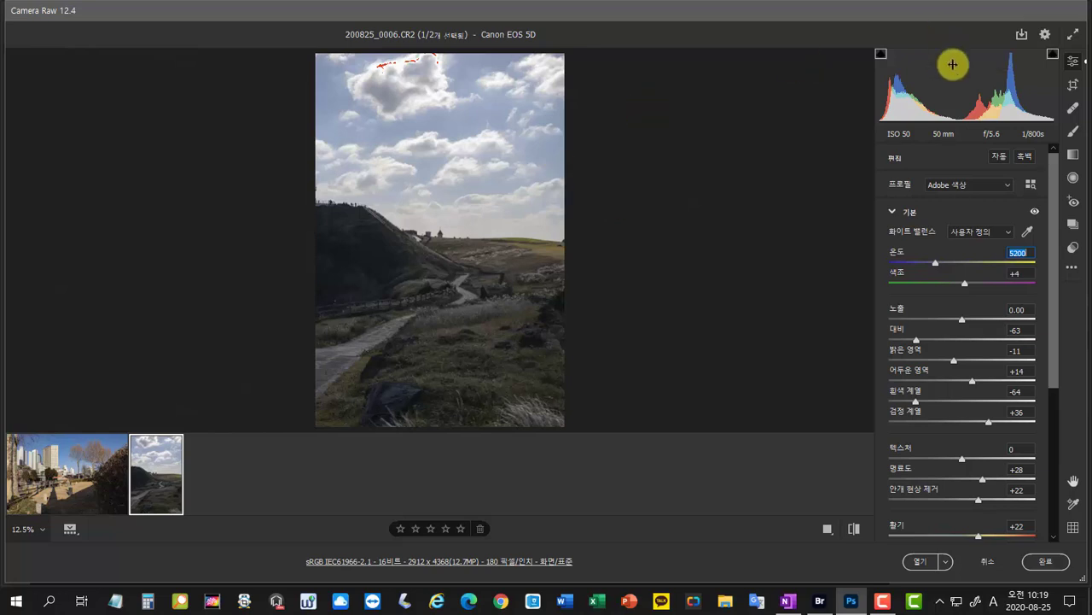
pyautogui.click(1053, 52)
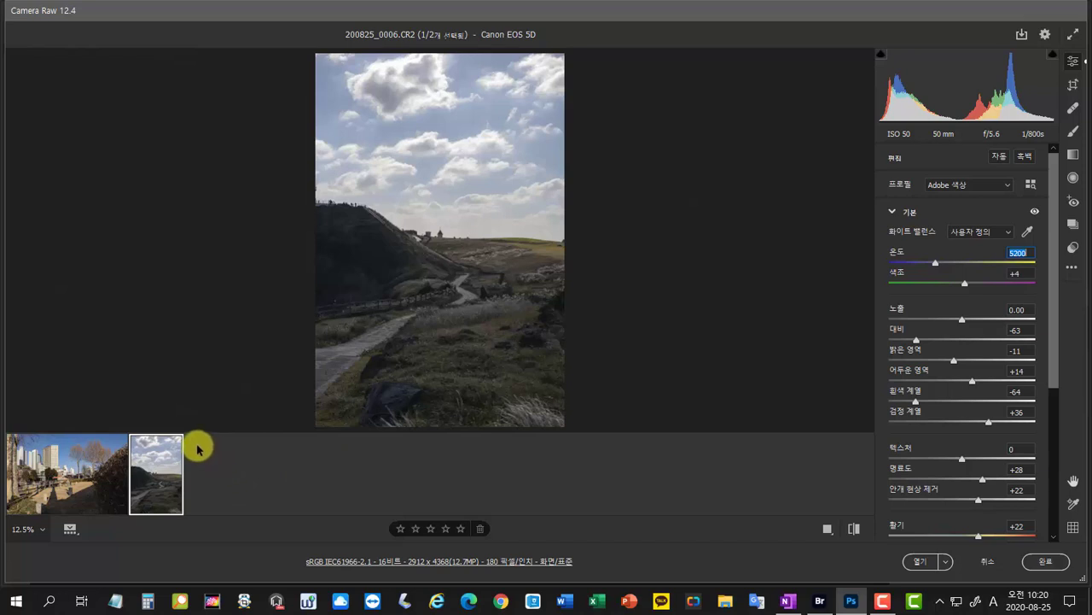
# - Select both photos in the filmstrip and open the save options for them
pyautogui.moveTo(170, 450)
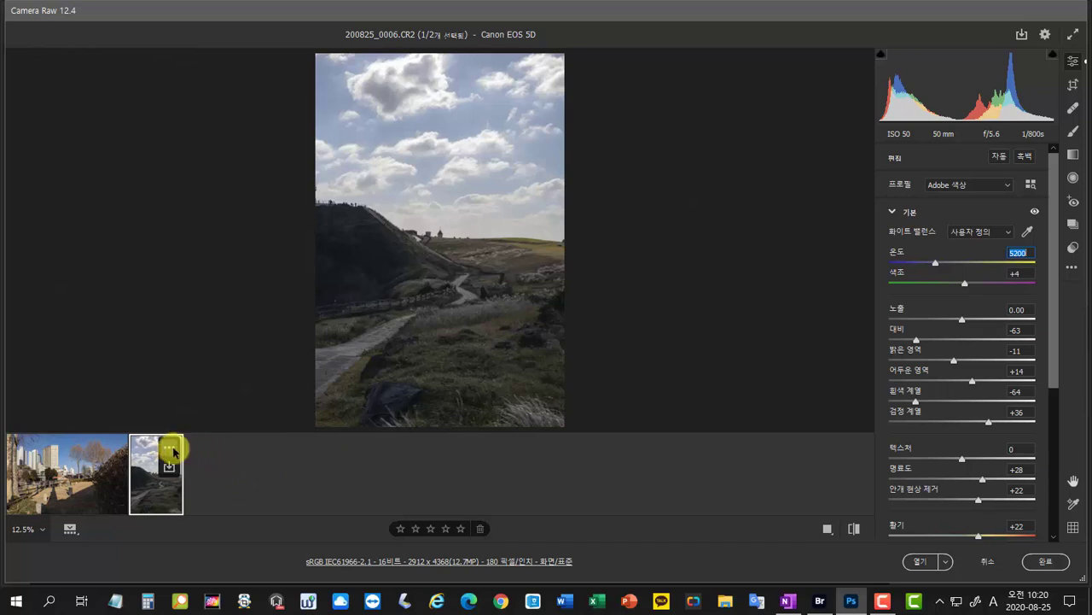
pyautogui.click(171, 450)
pyautogui.click(217, 316)
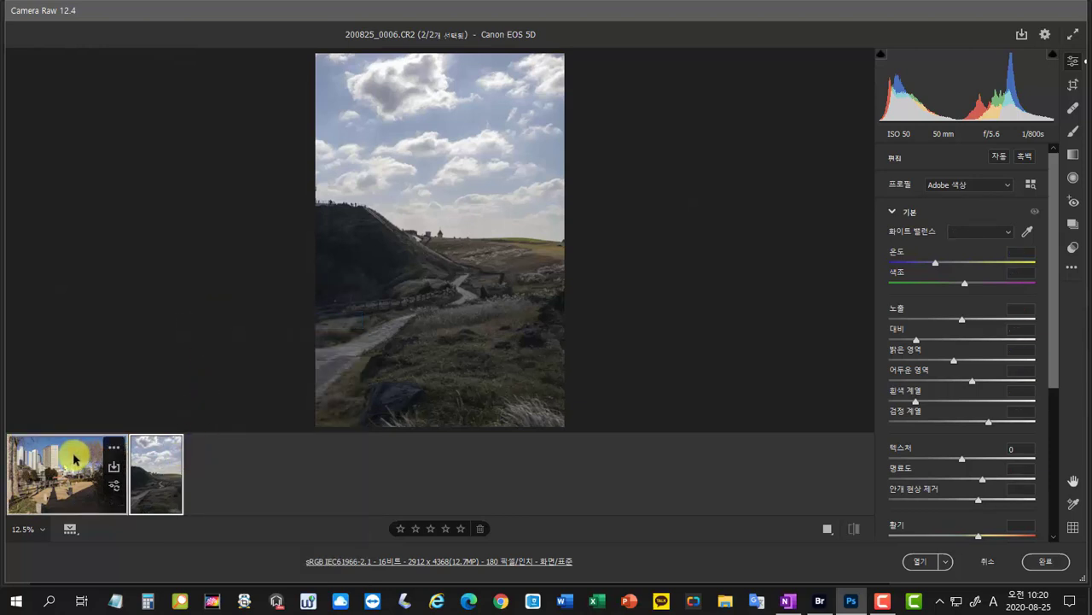
pyautogui.moveTo(146, 453)
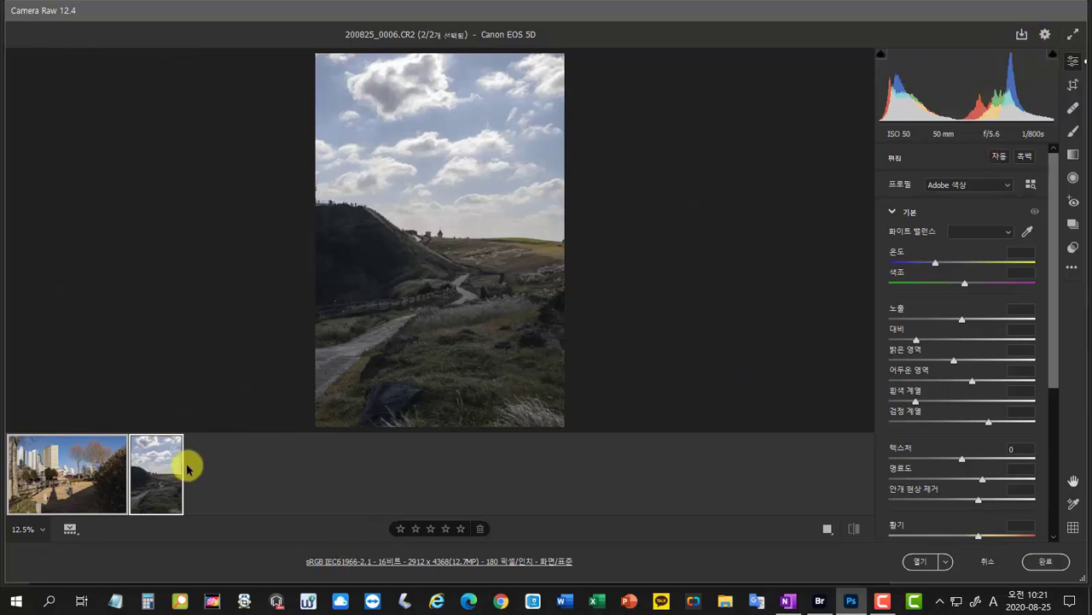
pyautogui.moveTo(176, 468)
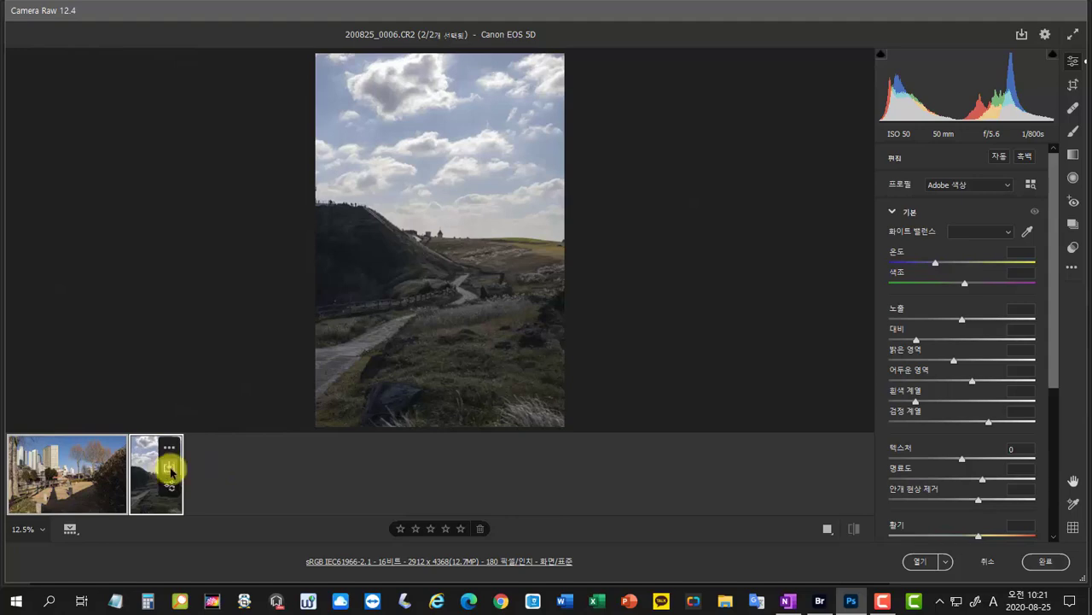
pyautogui.click(171, 469)
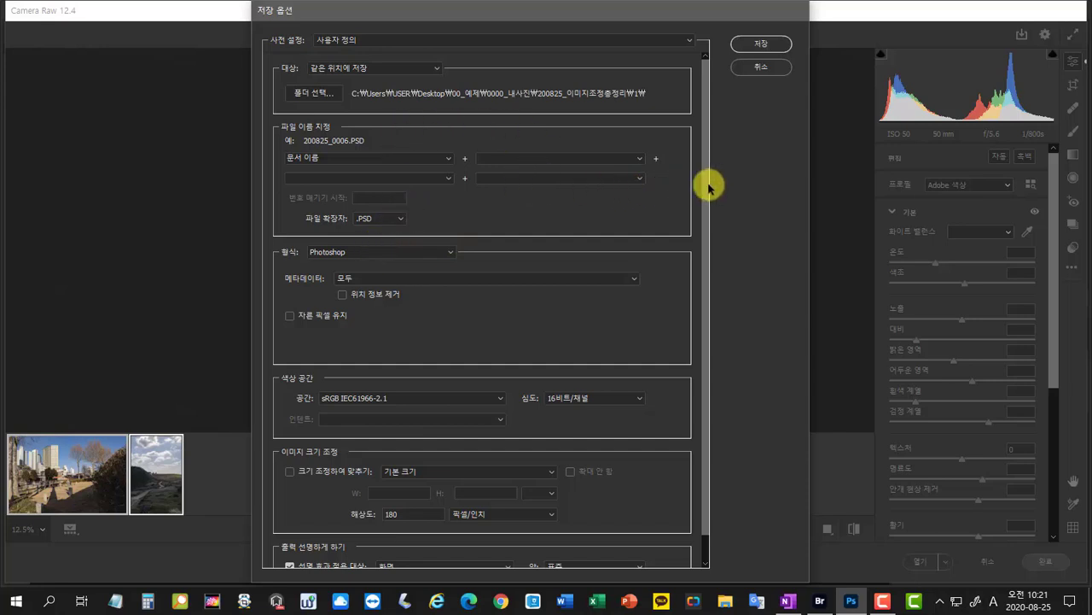
# - Save both photos as PSD files in the same location, named with the document name plus "_w1", and finish the Camera Raw edits
pyautogui.moveTo(709, 186)
pyautogui.mouseDown()
pyautogui.moveTo(707, 212)
pyautogui.moveTo(705, 179)
pyautogui.mouseUp()
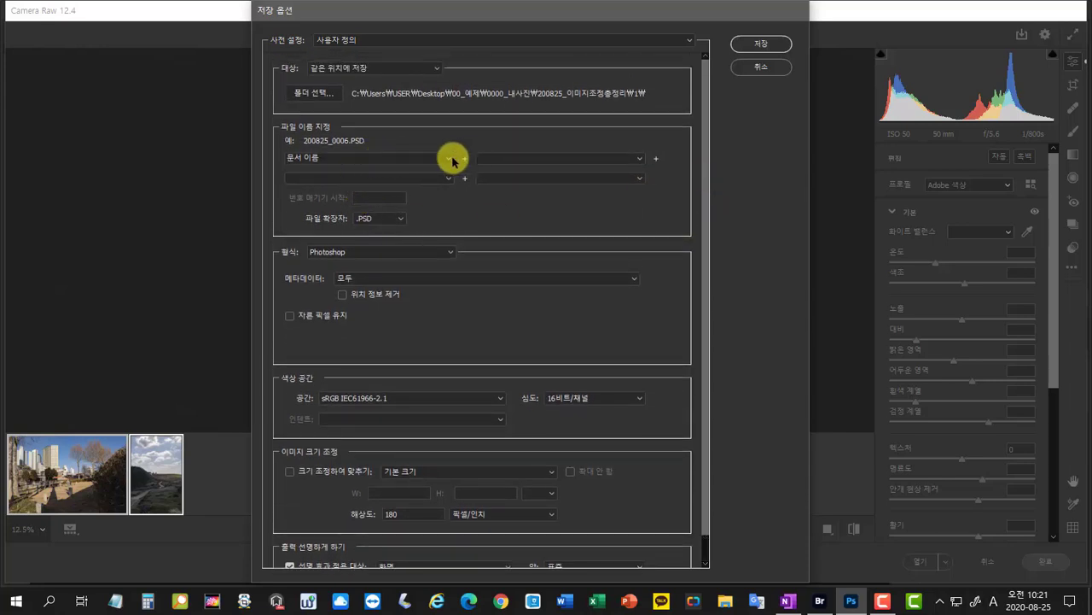
pyautogui.click(447, 159)
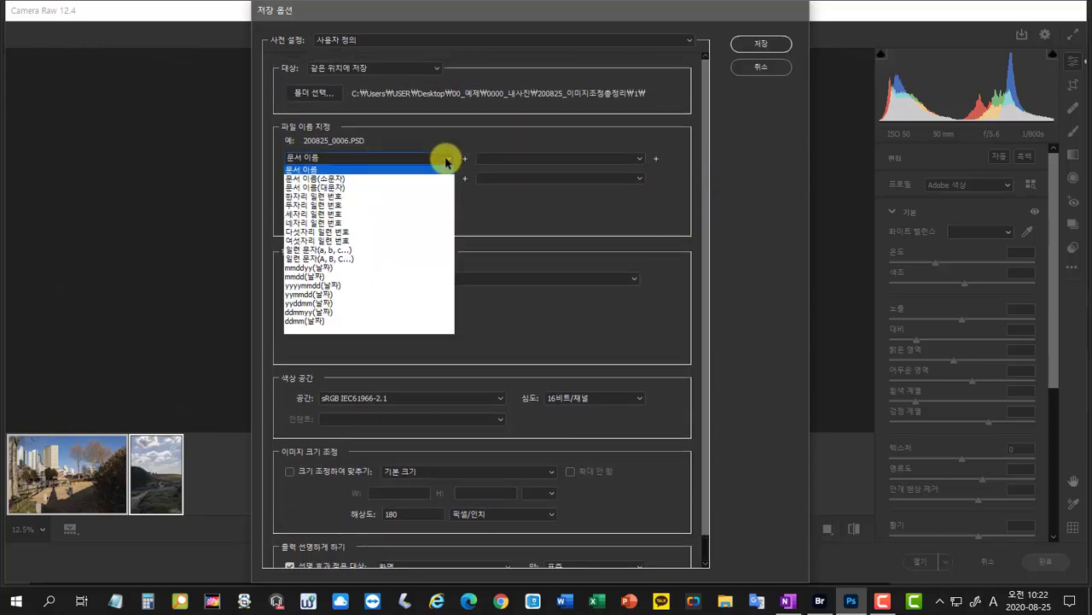
pyautogui.click(324, 169)
pyautogui.click(517, 158)
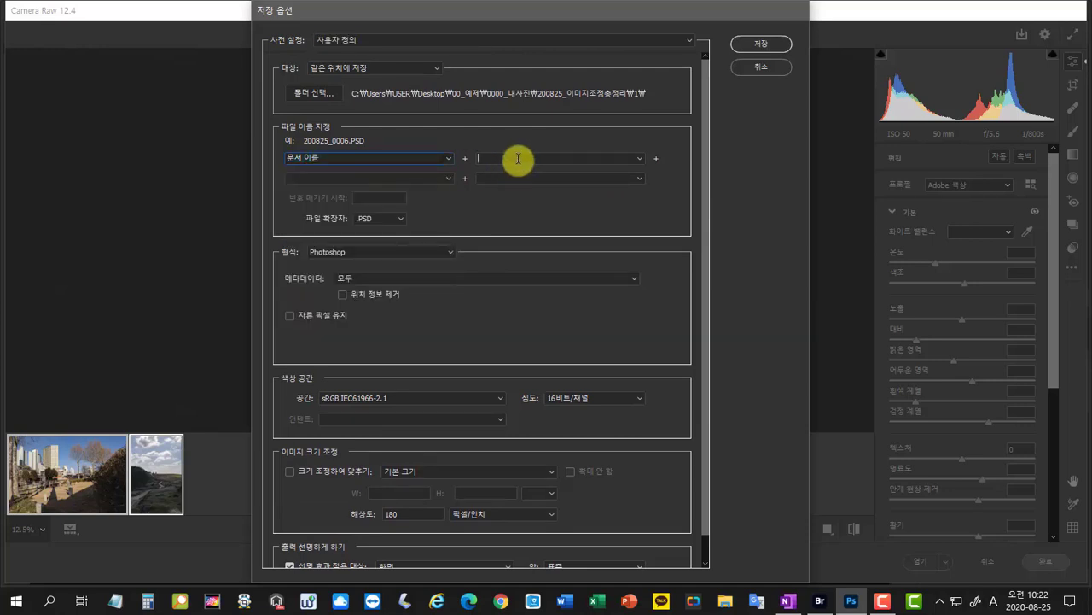
pyautogui.write('_w1')
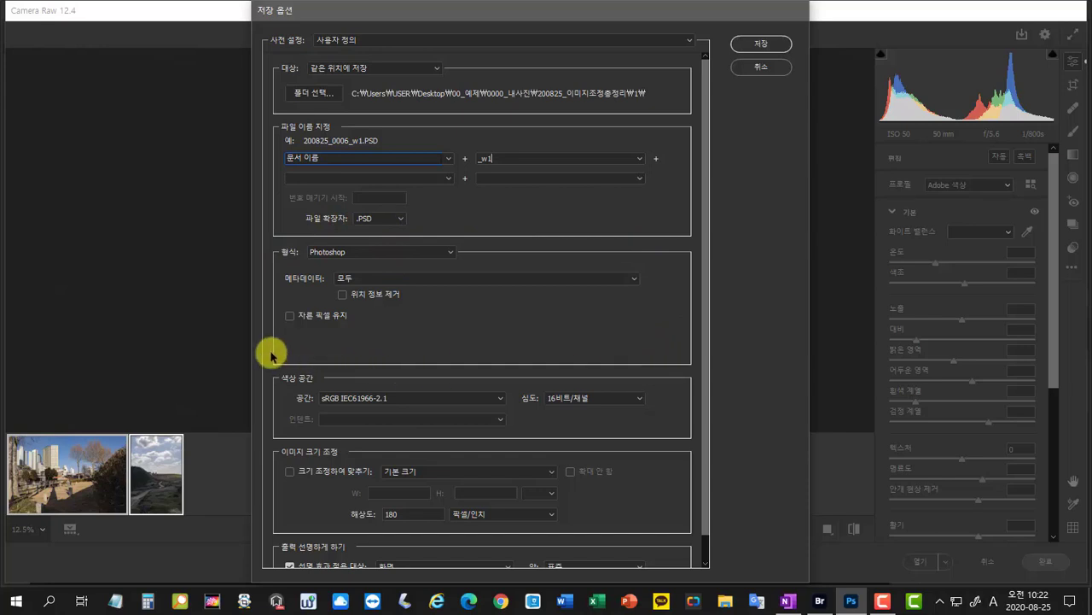
pyautogui.scroll(-1, 443, 343)
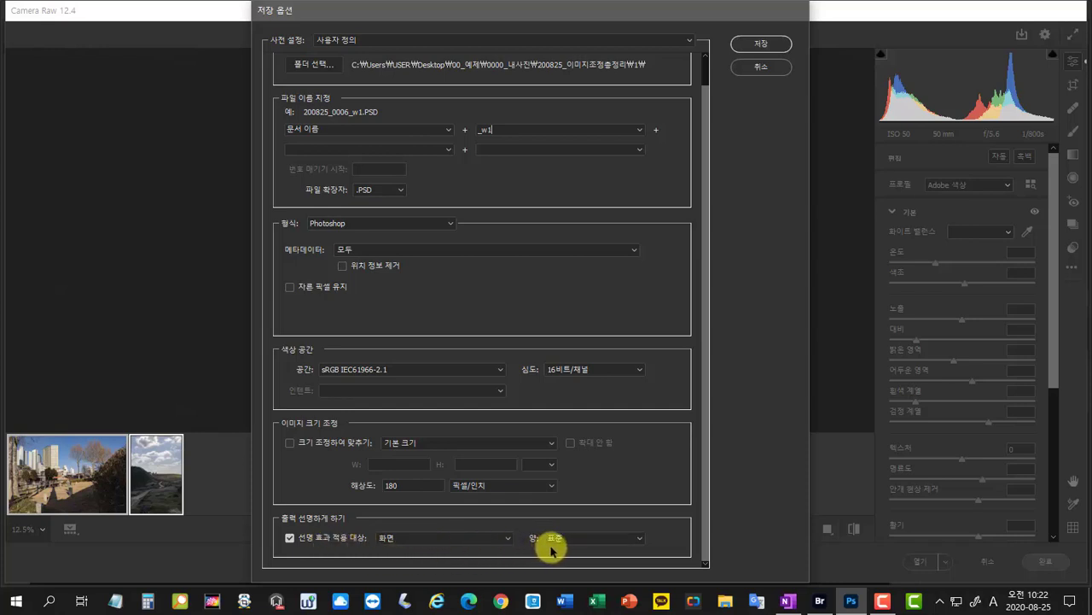
pyautogui.click(767, 43)
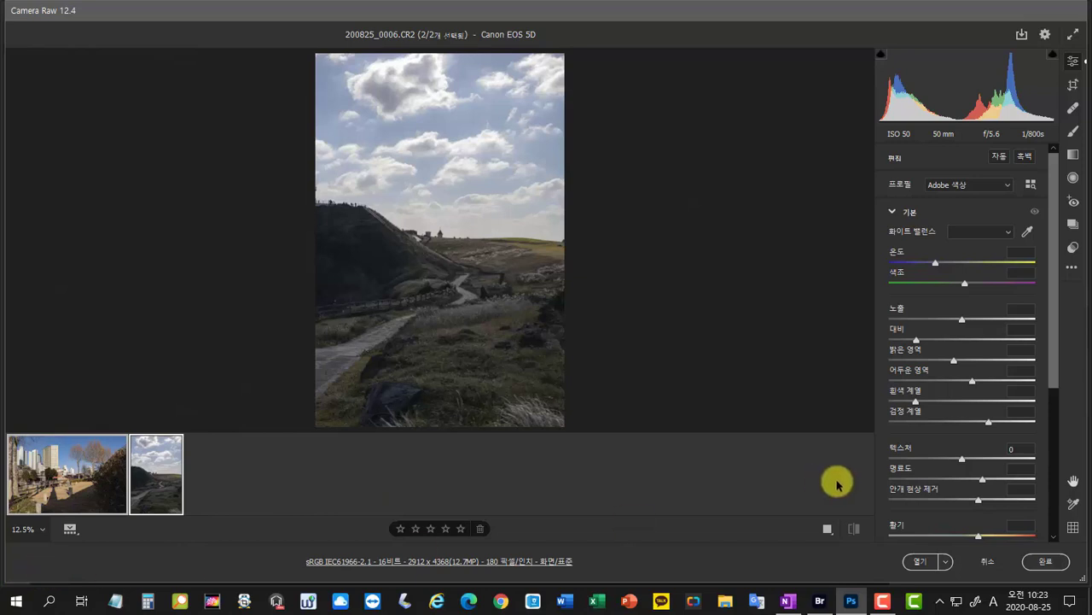
pyautogui.click(1054, 569)
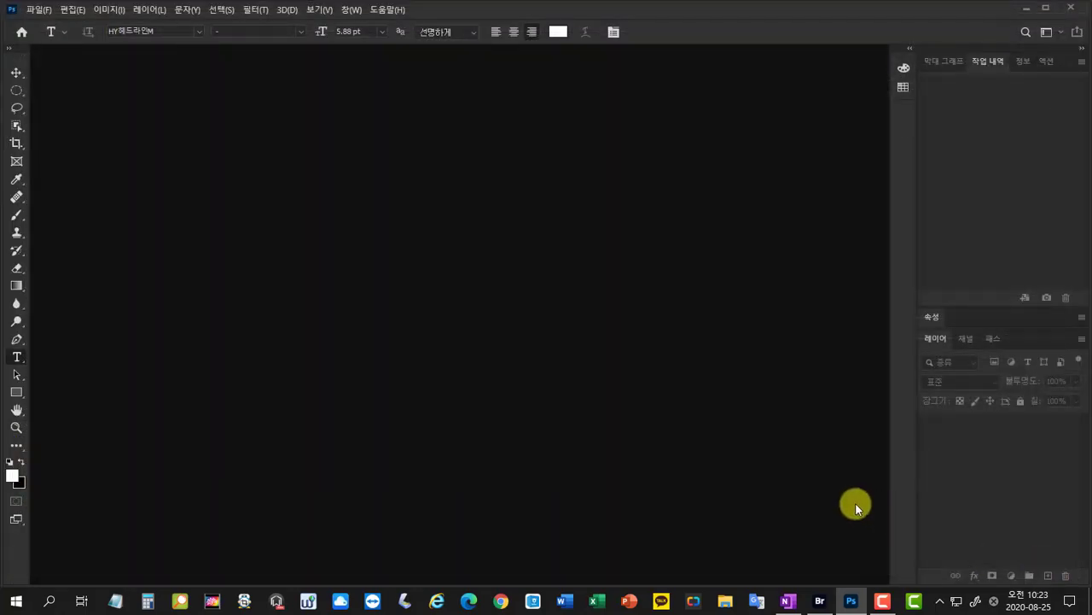
# - Switch to Bridge, move 200825_0005_w1.PSD and 200825_0006_w1.PSD into folder 2 under the 200825 folder, and open folder 2
pyautogui.click(820, 600)
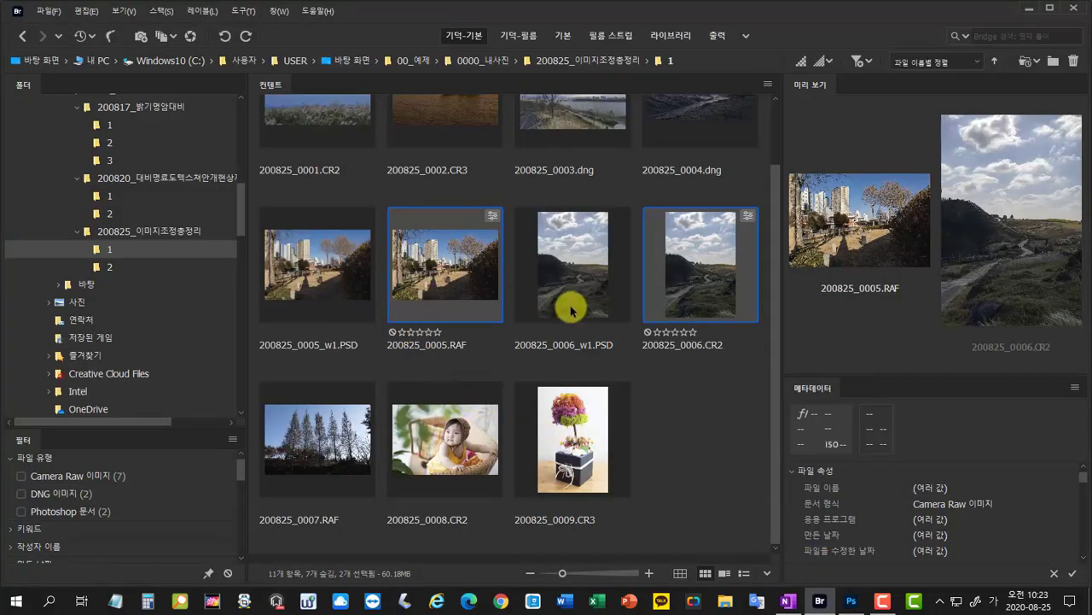
pyautogui.click(311, 271)
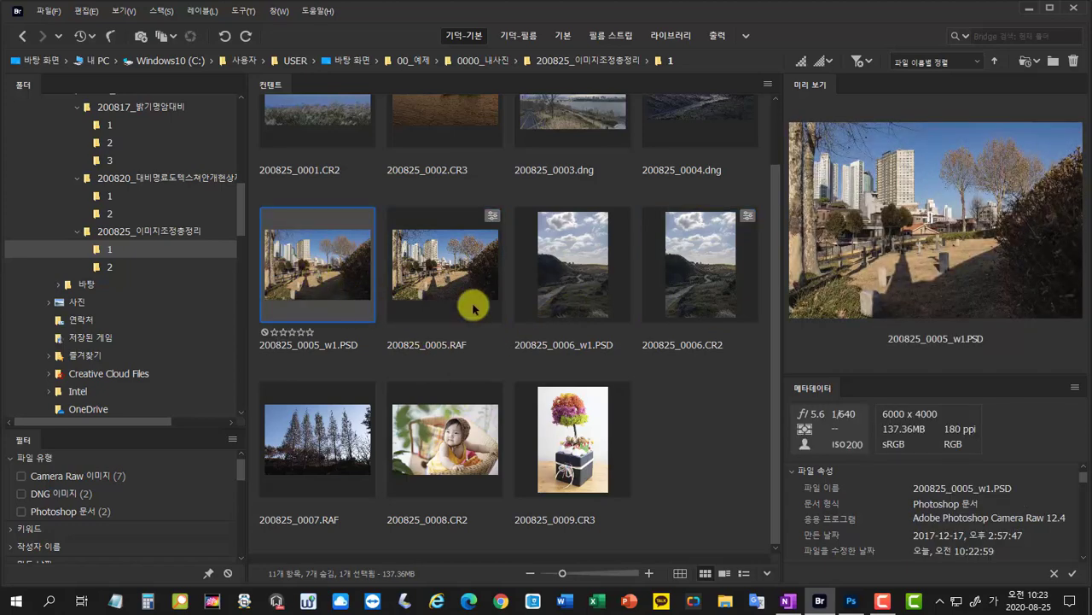
pyautogui.keyDown('ctrl'); pyautogui.click(559, 288); pyautogui.keyUp('ctrl')
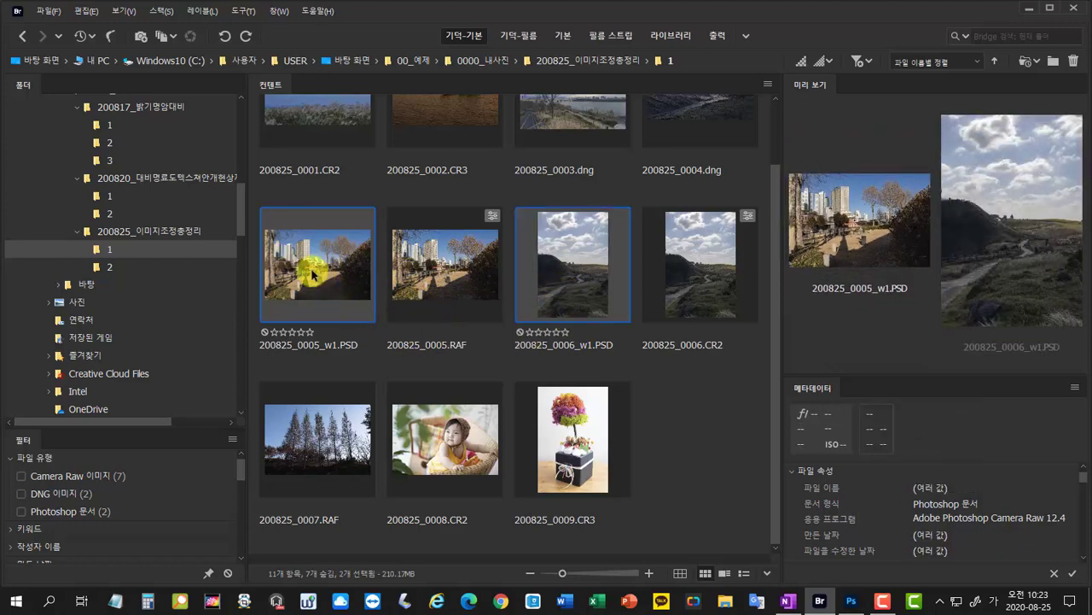
pyautogui.moveTo(313, 273); pyautogui.dragTo(193, 274)
pyautogui.click(193, 272)
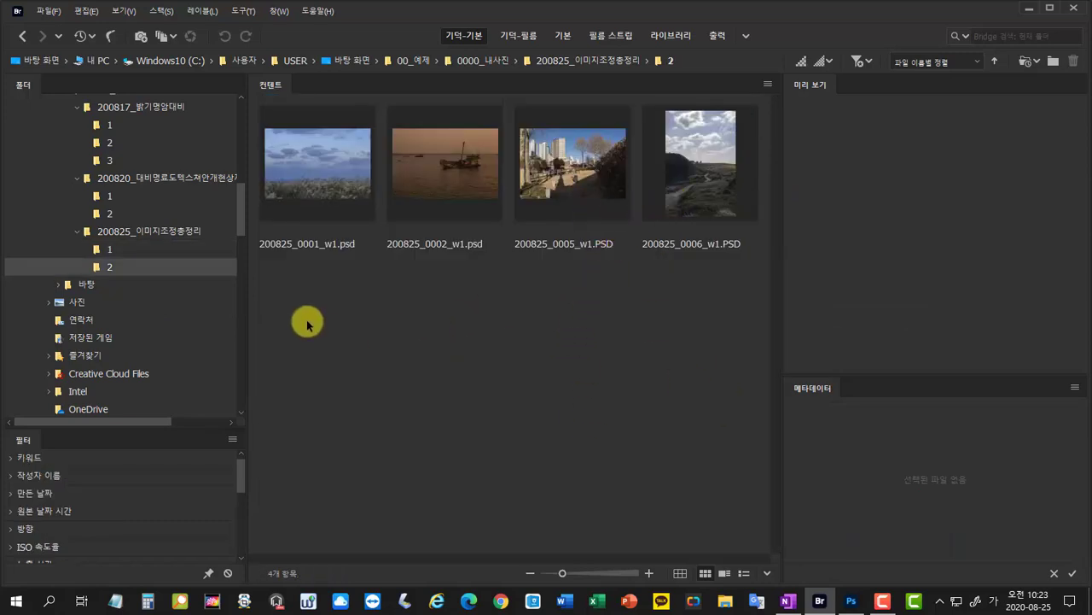
# - Return to folder 1 and open 200825_0007.RAF and 200825_0008.CR2 together in Camera Raw
pyautogui.click(179, 250)
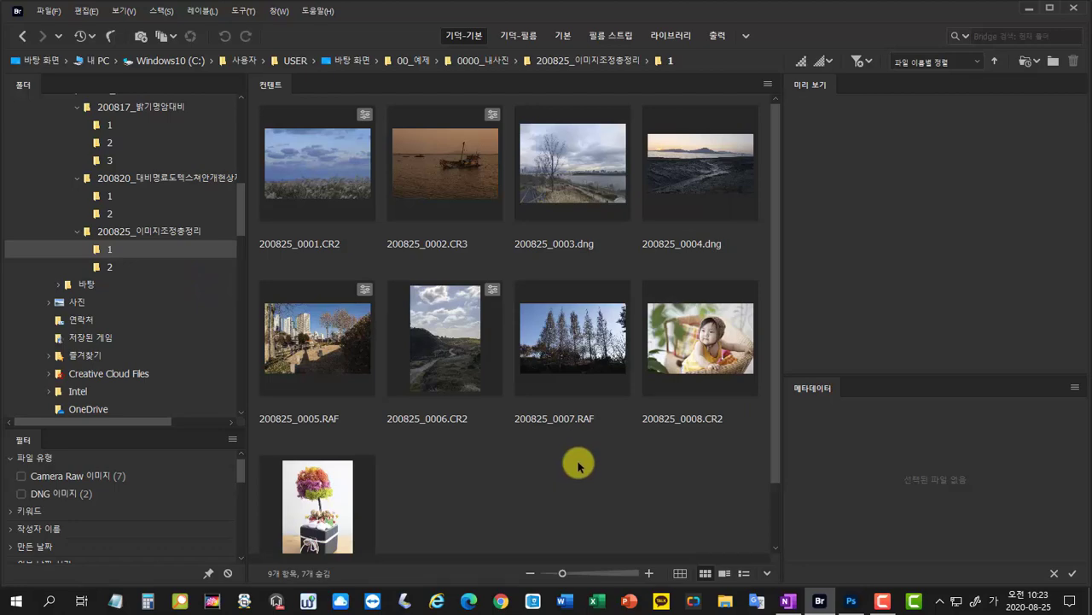
pyautogui.click(599, 357)
pyautogui.scroll(-2, 776, 405)
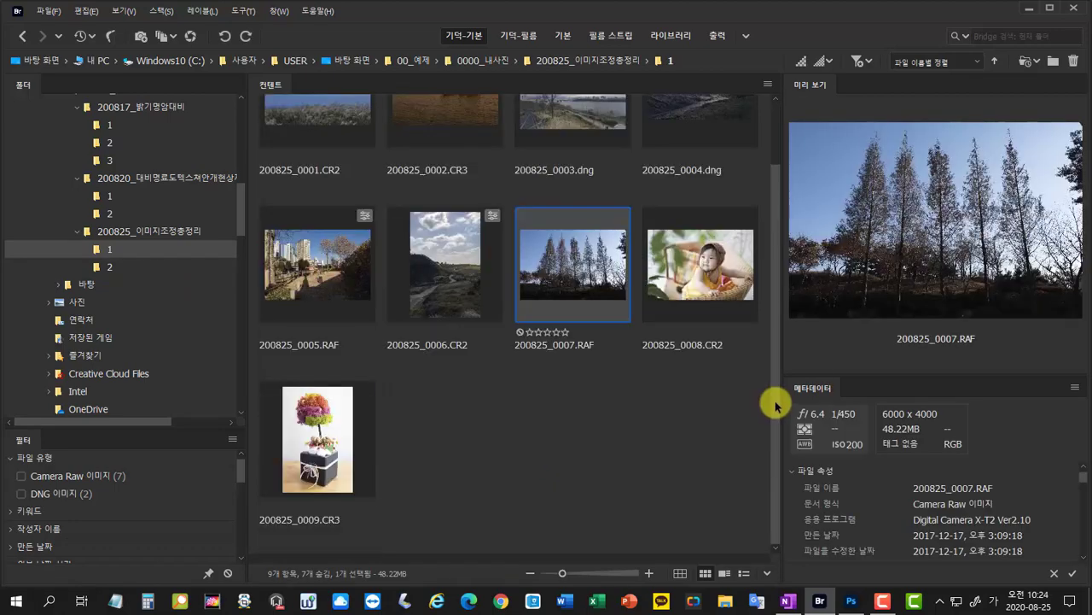
pyautogui.scroll(1, 776, 406)
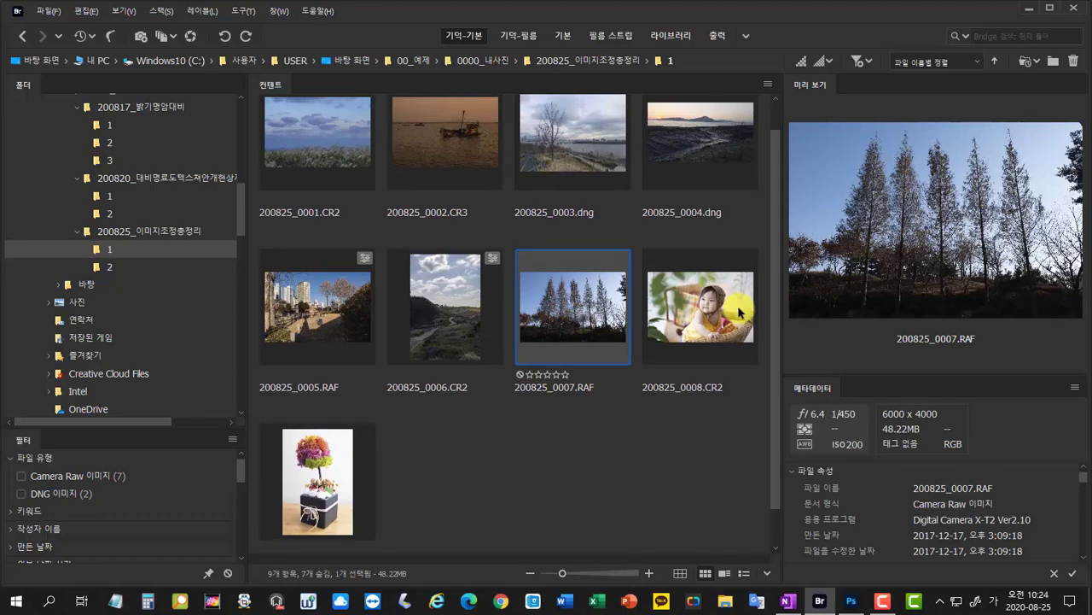
pyautogui.keyDown('ctrl'); pyautogui.click(680, 327); pyautogui.keyUp('ctrl')
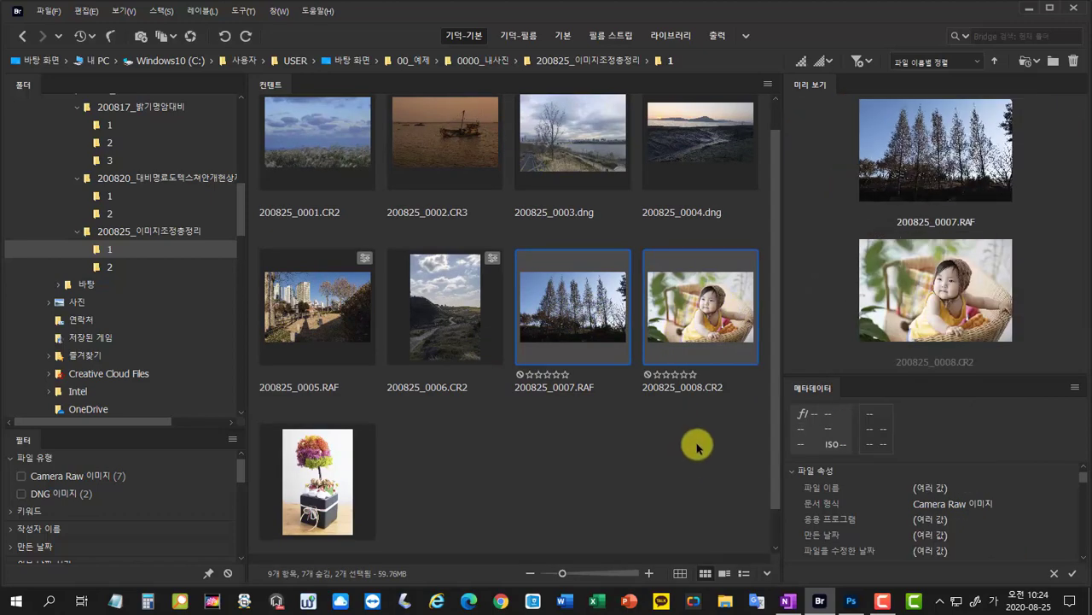
pyautogui.doubleClick(697, 316)
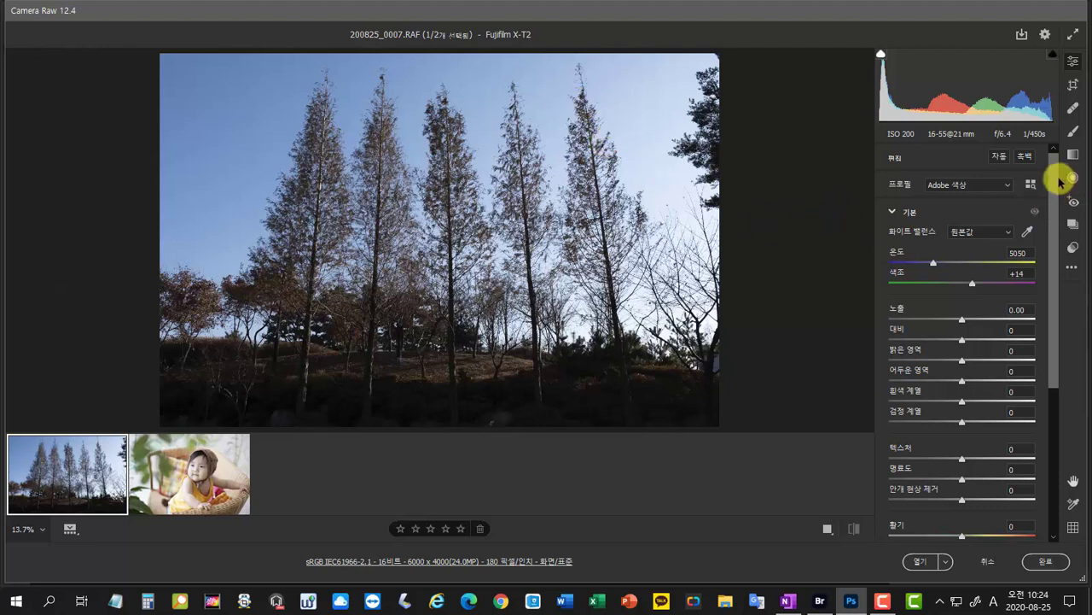
# - Set the tree photo's shadows to +34 and blacks to +47, show highlight clipping, and lower highlights to -8 and whites to -5
pyautogui.moveTo(1056, 178); pyautogui.dragTo(1050, 214)
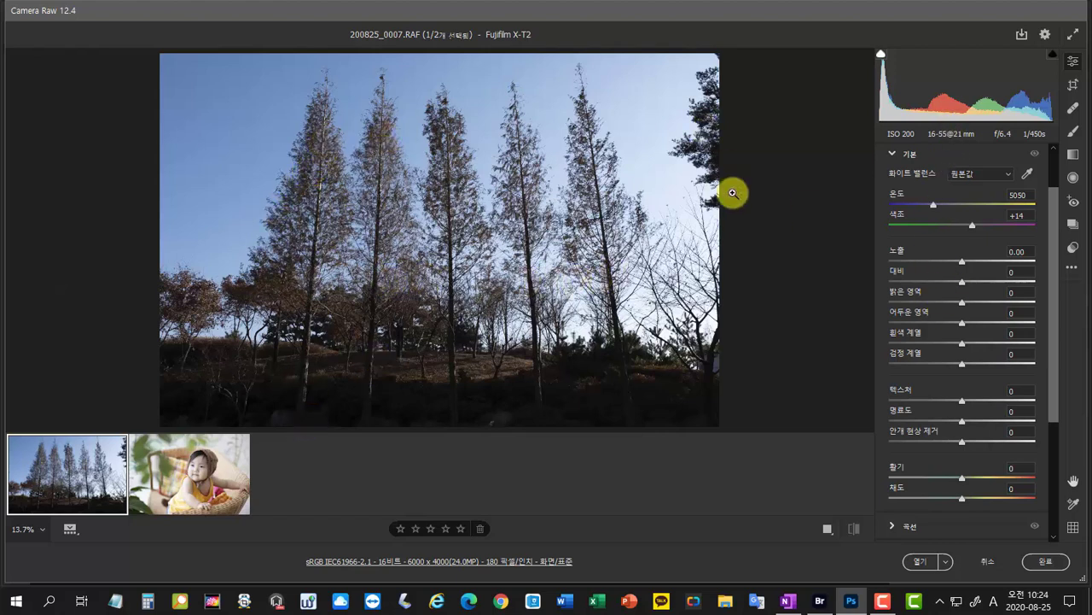
pyautogui.moveTo(891, 110)
pyautogui.mouseDown()
pyautogui.moveTo(942, 110)
pyautogui.moveTo(891, 112)
pyautogui.mouseUp()
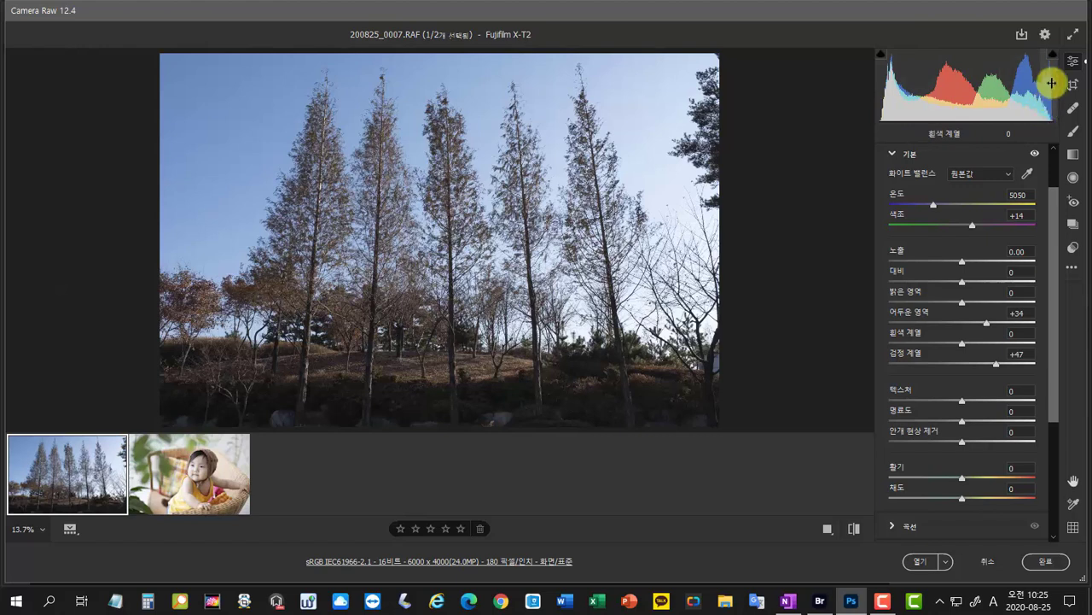
pyautogui.click(1052, 53)
pyautogui.moveTo(1048, 106); pyautogui.dragTo(1016, 103)
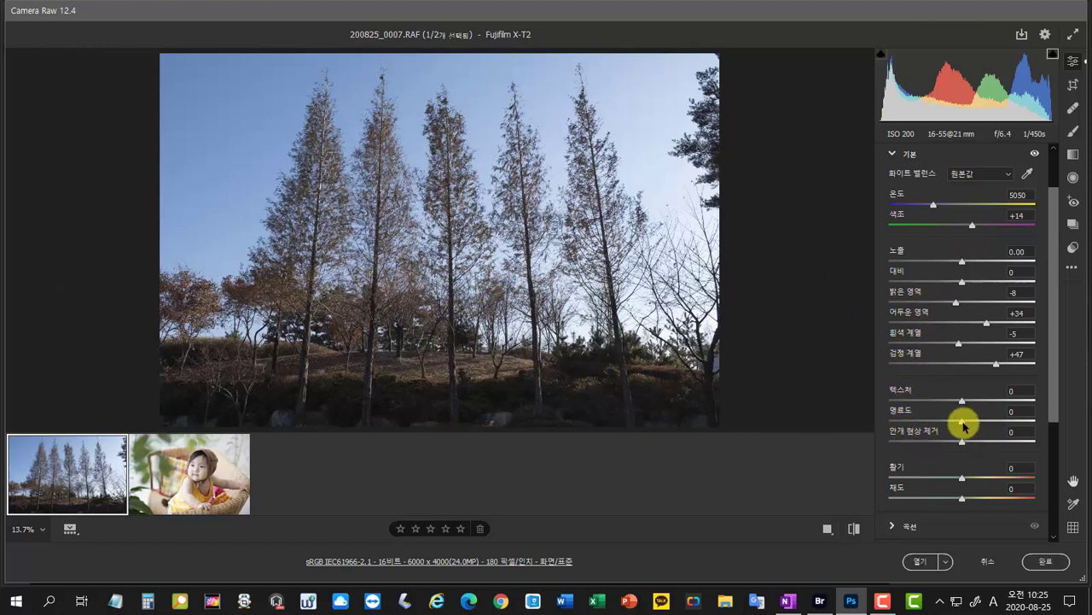
# - Set the tree photo's clarity to +23, shadows to +40, dehaze to +11 and vibrance to +21
pyautogui.moveTo(965, 425); pyautogui.dragTo(980, 424)
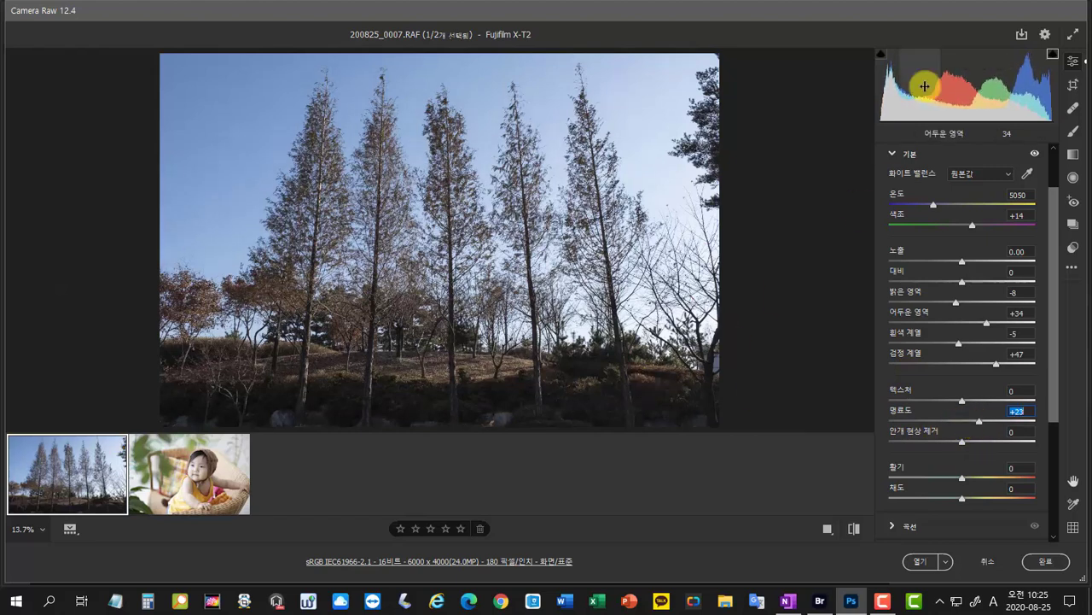
pyautogui.moveTo(918, 85); pyautogui.dragTo(923, 87)
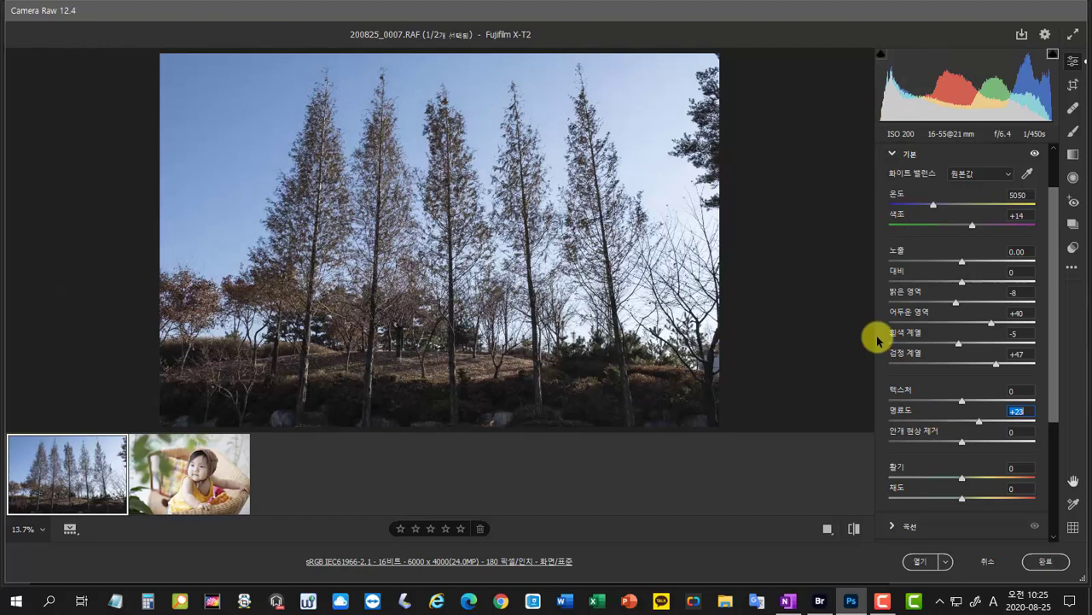
pyautogui.moveTo(1054, 398); pyautogui.dragTo(1054, 421)
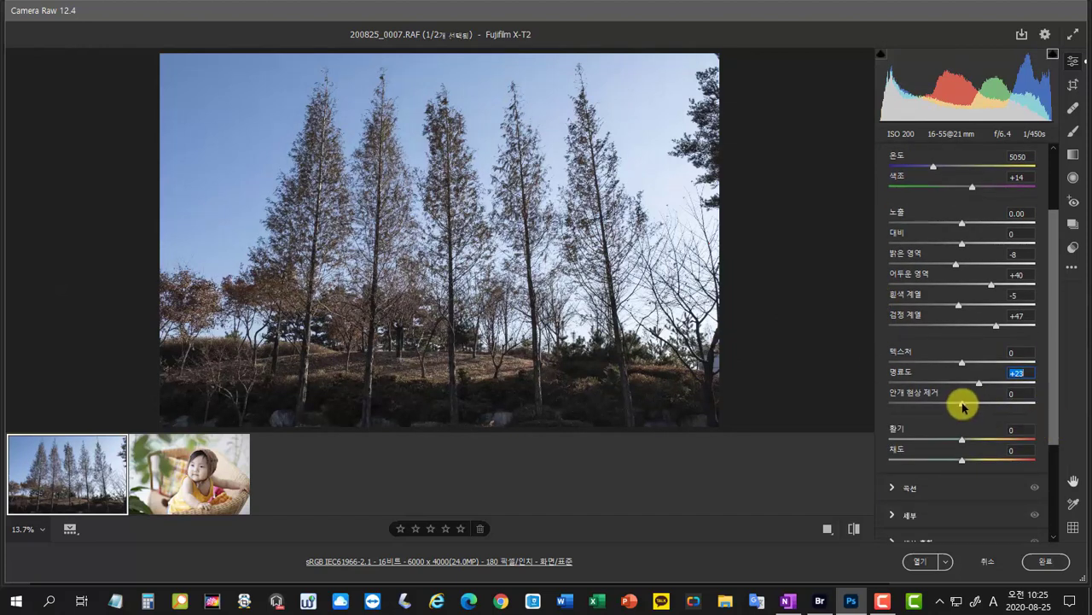
pyautogui.moveTo(968, 407); pyautogui.dragTo(984, 445)
pyautogui.click(969, 440)
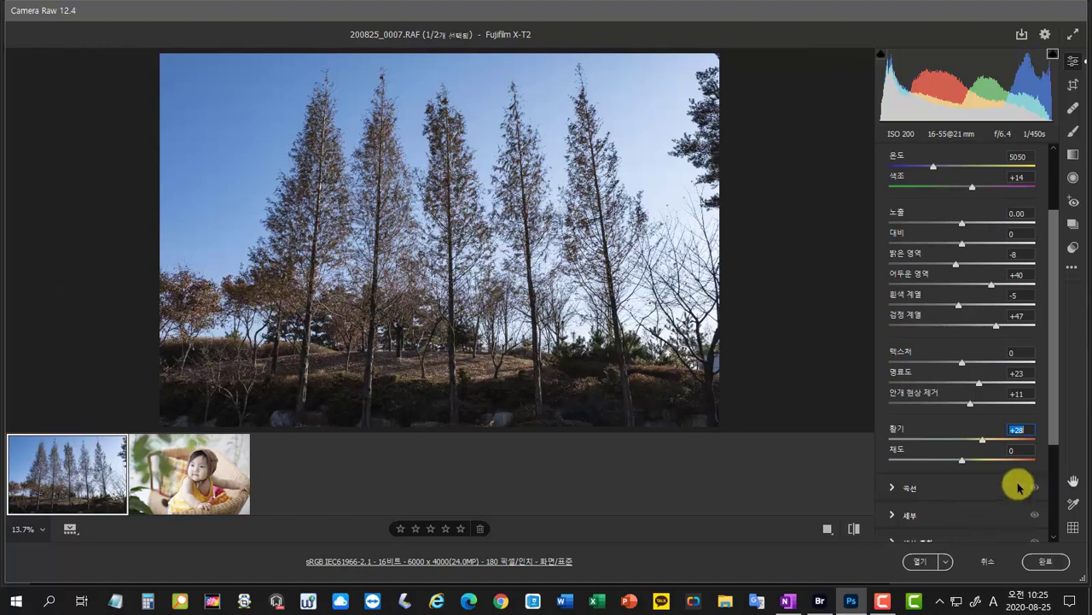
pyautogui.moveTo(981, 443)
pyautogui.mouseDown()
pyautogui.moveTo(964, 446)
pyautogui.moveTo(977, 444)
pyautogui.mouseUp()
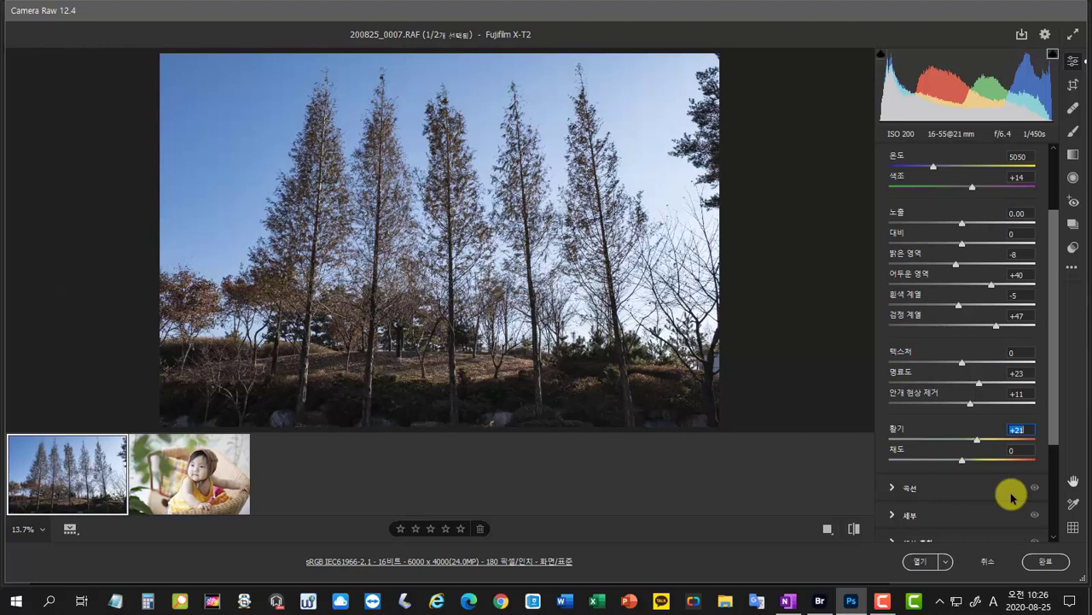
# - Set the tree photo's temperature to 4500, tint to +9, exposure to +0.09, shadows to +52 and whites to -20, and turn off the highlight clipping warning
pyautogui.scroll(2, 1056, 239)
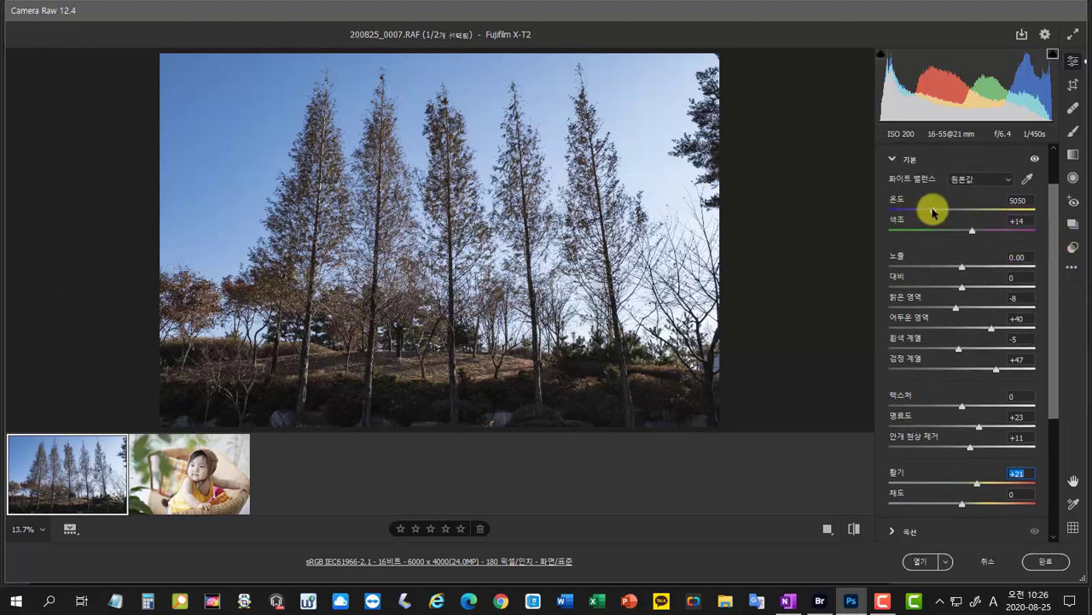
pyautogui.moveTo(933, 212); pyautogui.dragTo(970, 230)
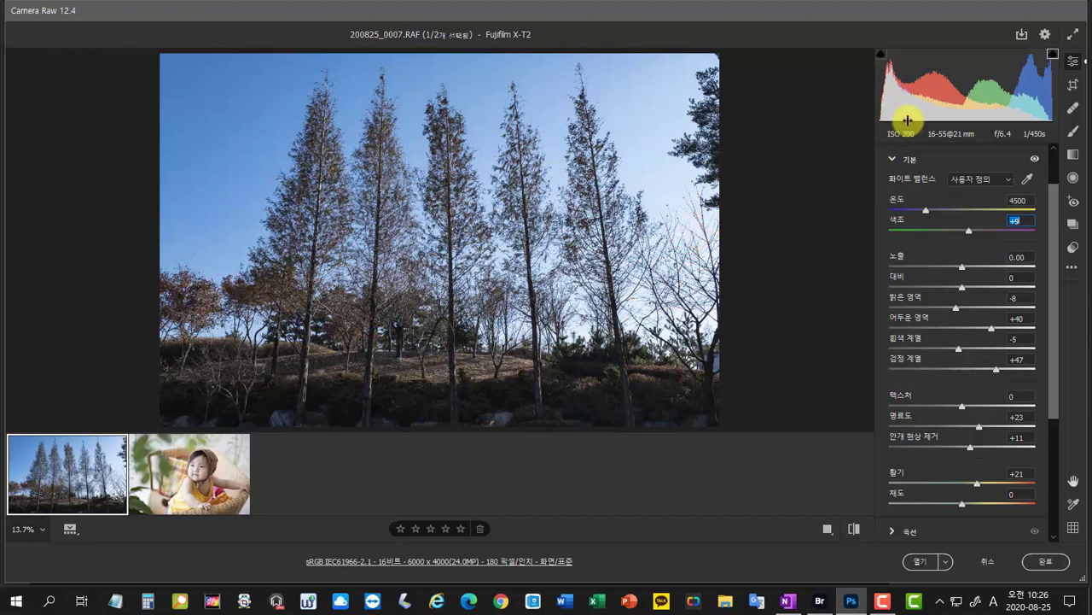
pyautogui.moveTo(929, 101); pyautogui.dragTo(969, 69)
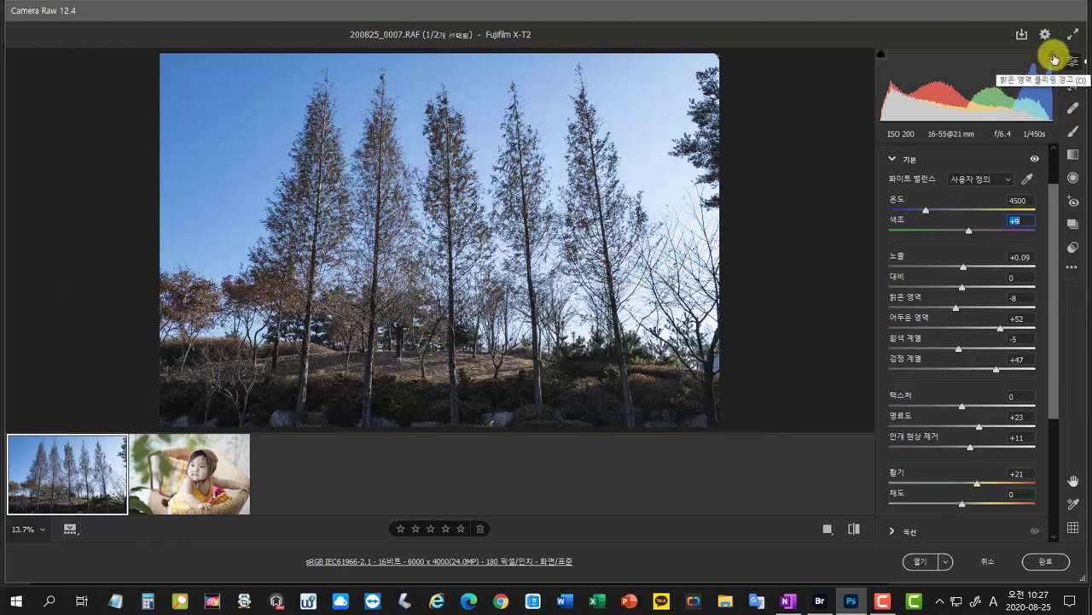
pyautogui.click(1055, 58)
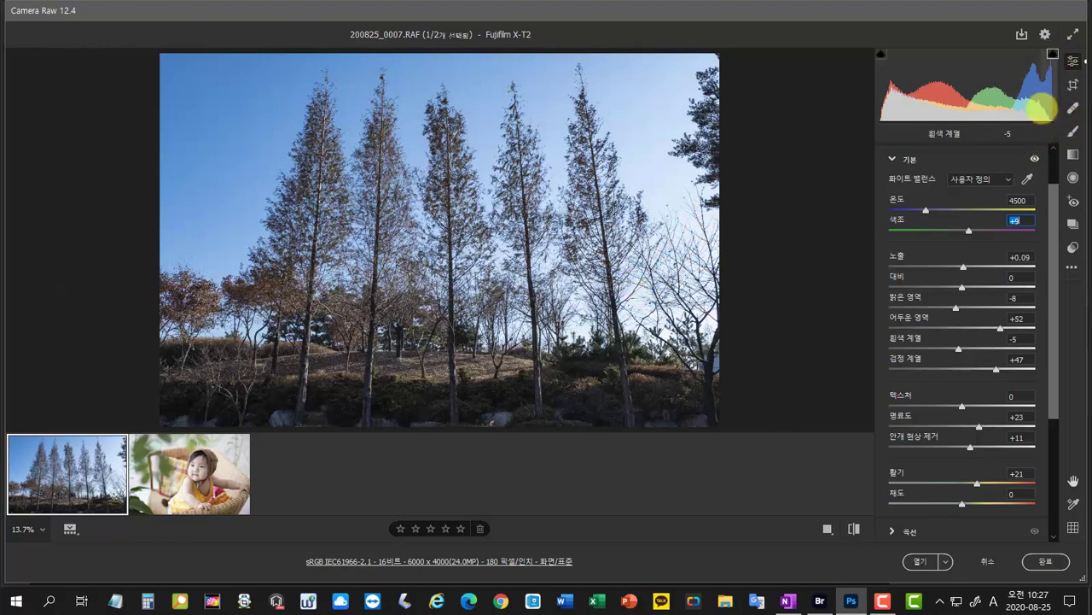
pyautogui.moveTo(1041, 109); pyautogui.dragTo(1037, 108)
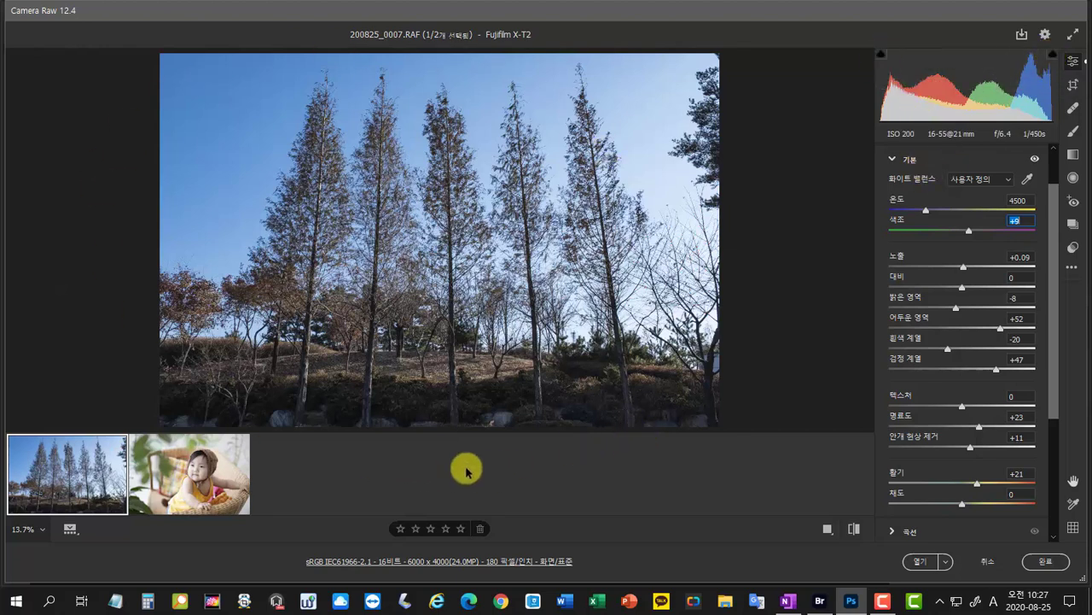
# - Switch to the baby photo, turn on its highlight clipping warning, and set exposure to +0.20 and whites to -20
pyautogui.click(211, 486)
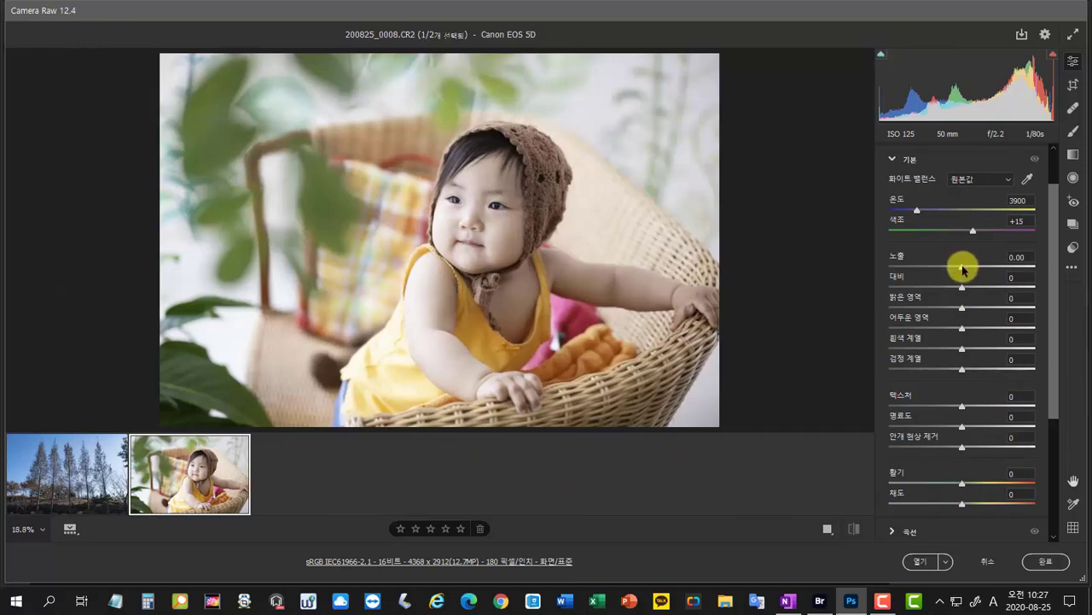
pyautogui.moveTo(963, 270); pyautogui.dragTo(966, 270)
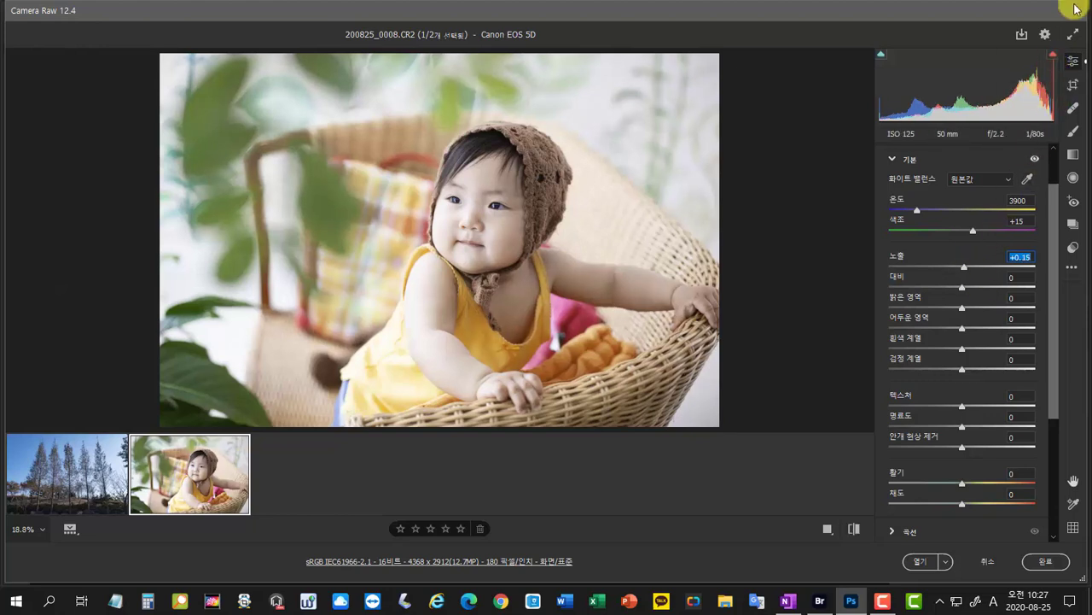
pyautogui.click(1054, 57)
pyautogui.click(1054, 57)
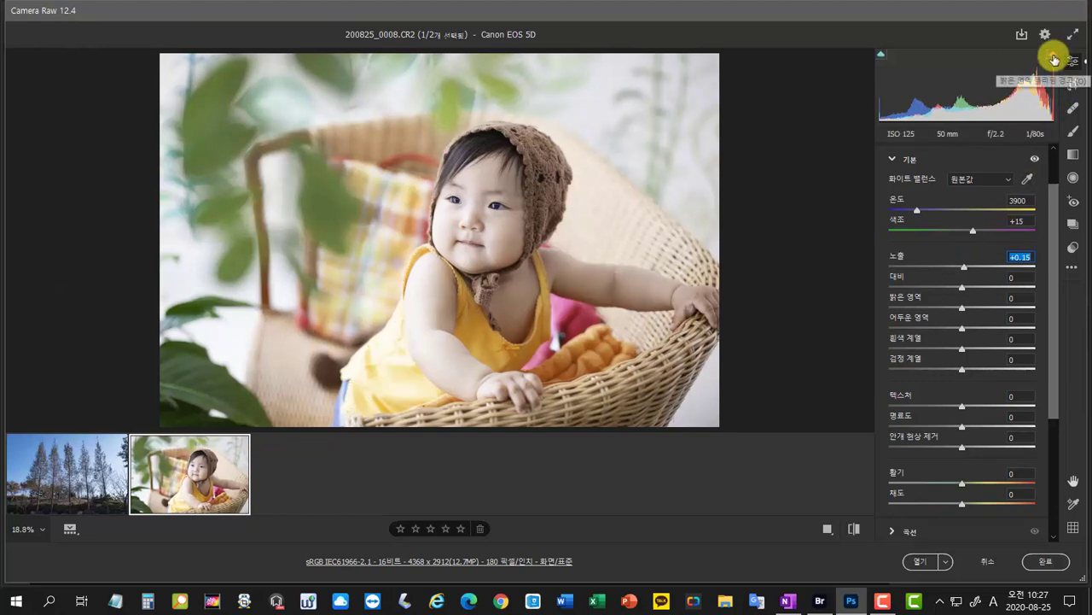
pyautogui.click(1054, 57)
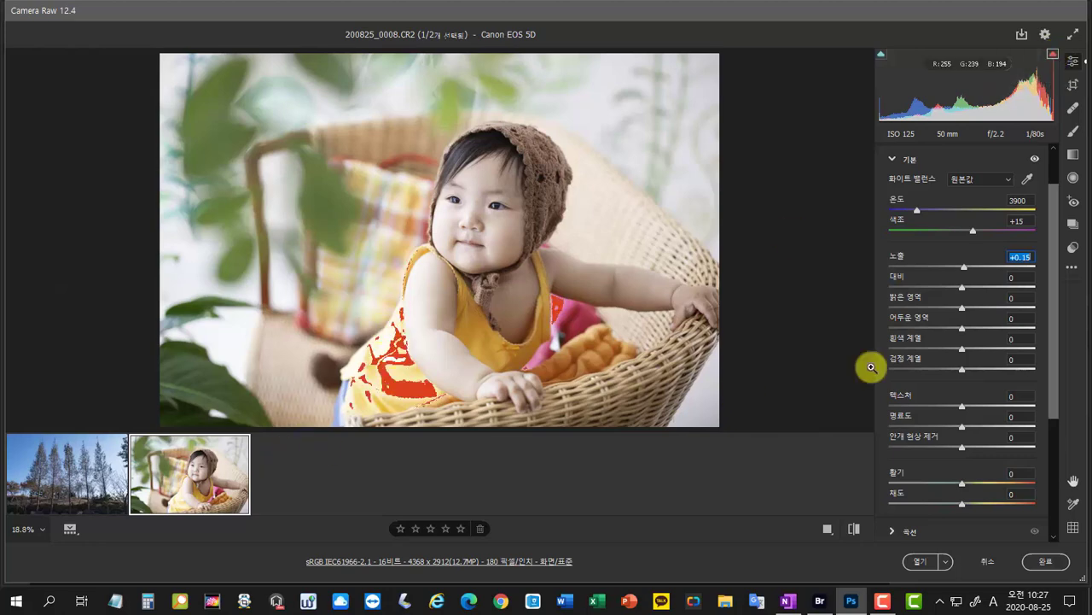
pyautogui.moveTo(960, 268); pyautogui.dragTo(965, 270)
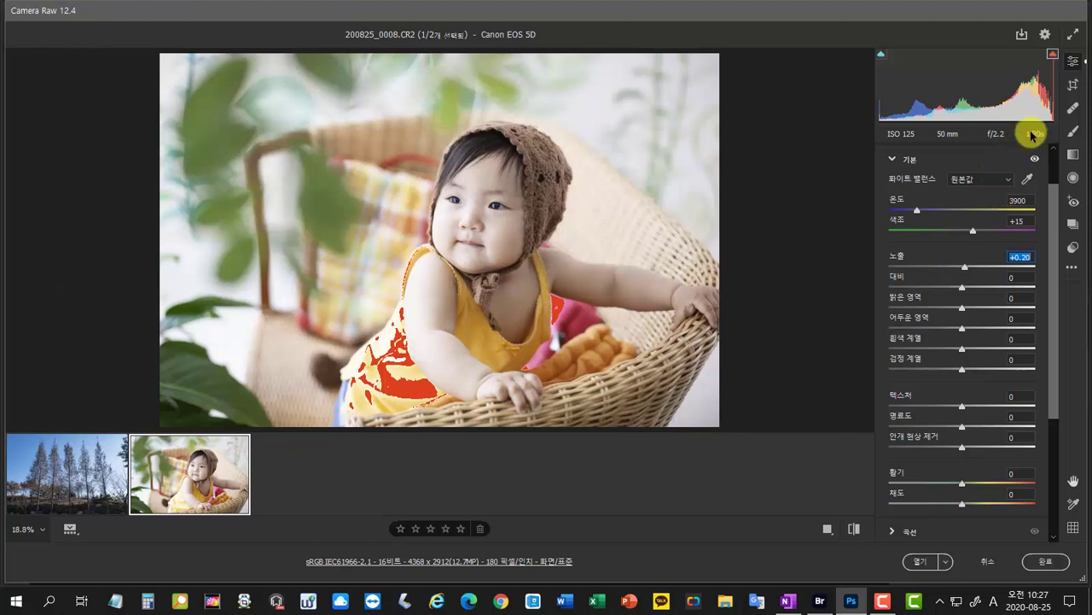
pyautogui.moveTo(1048, 111)
pyautogui.mouseDown()
pyautogui.moveTo(1023, 120)
pyautogui.moveTo(1035, 116)
pyautogui.mouseUp()
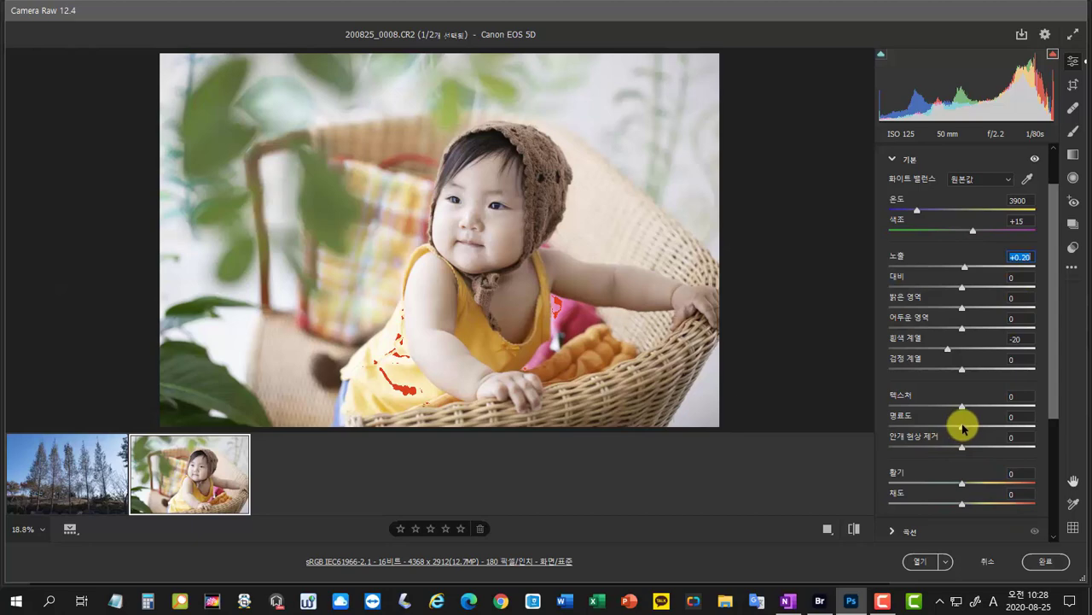
# - Set the baby photo's clarity to +8 and soften the skin by lowering texture to -39
pyautogui.moveTo(963, 427); pyautogui.dragTo(968, 427)
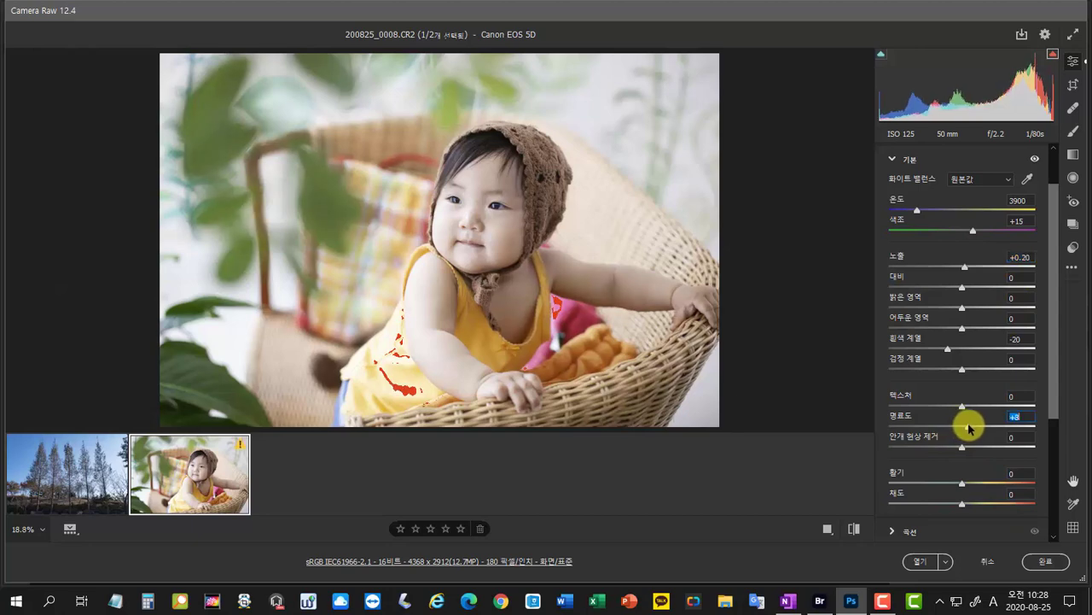
pyautogui.scroll(1, 508, 256)
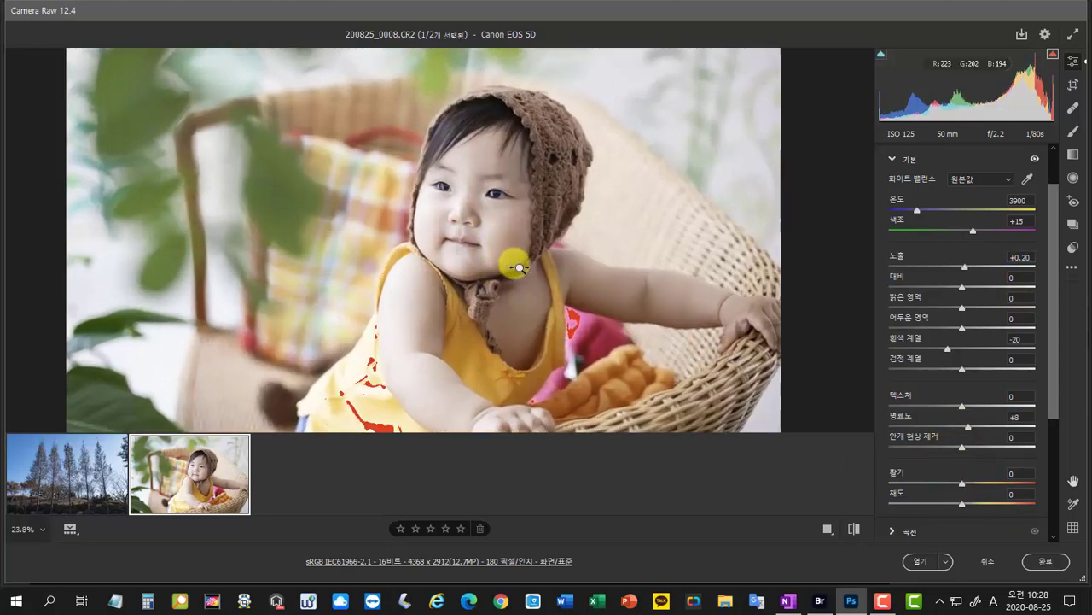
pyautogui.scroll(3, 518, 268)
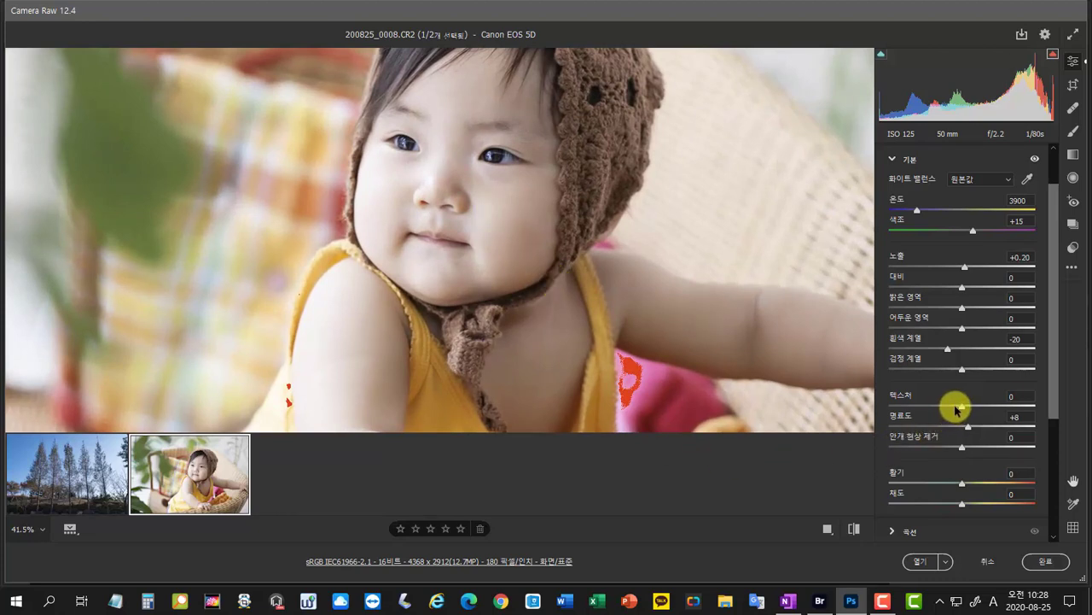
pyautogui.moveTo(956, 410)
pyautogui.mouseDown()
pyautogui.moveTo(924, 410)
pyautogui.moveTo(937, 411)
pyautogui.mouseUp()
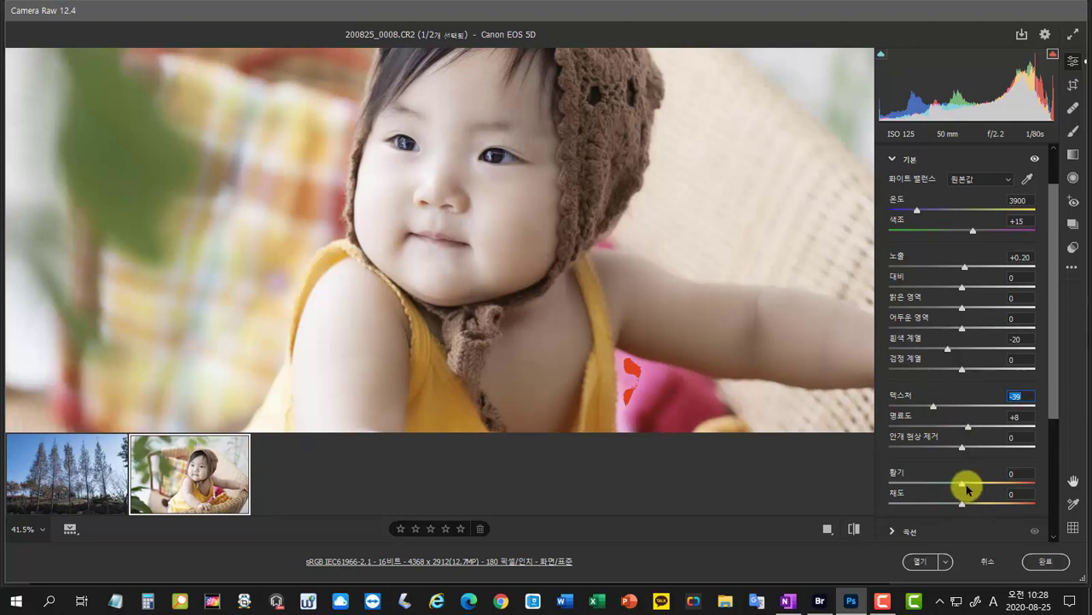
# - Set the baby photo's vibrance to +12 and its color temperature to 4000
pyautogui.moveTo(967, 487); pyautogui.dragTo(975, 488)
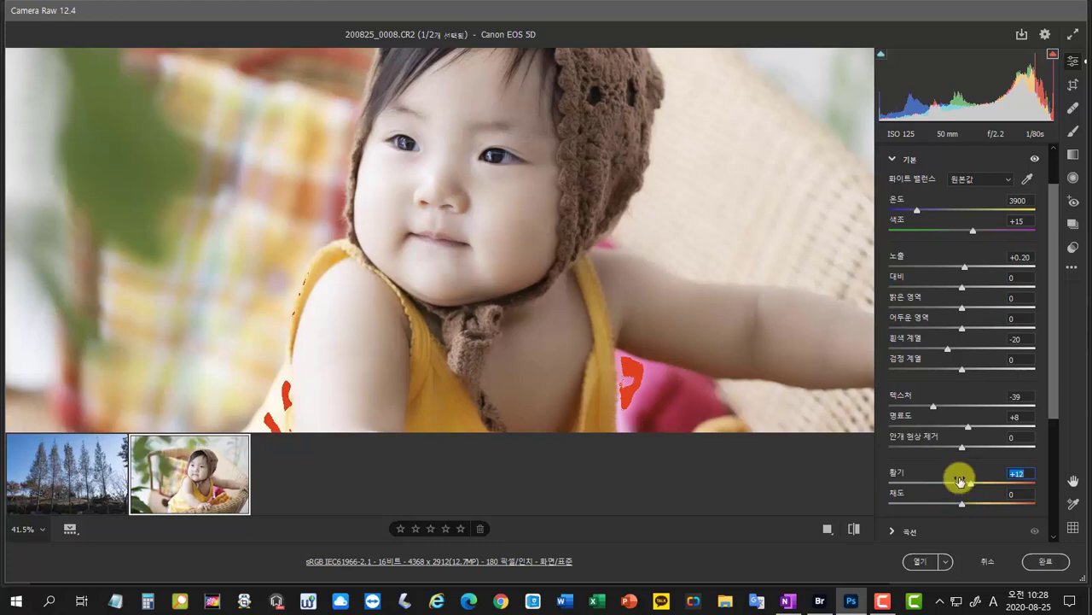
pyautogui.hotkey('ctrl', '0')
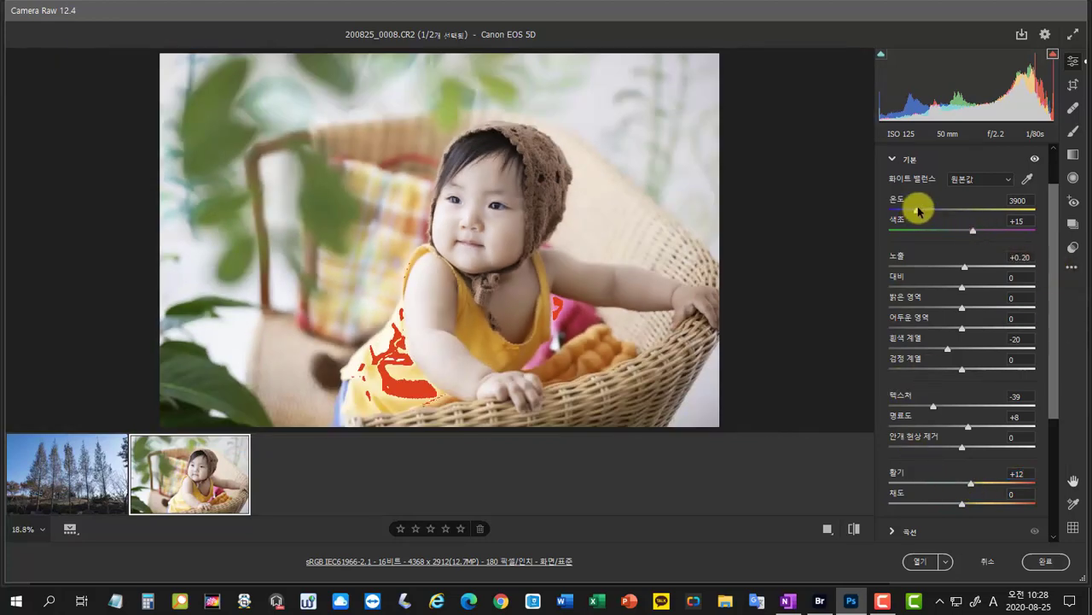
pyautogui.moveTo(918, 210); pyautogui.dragTo(920, 211)
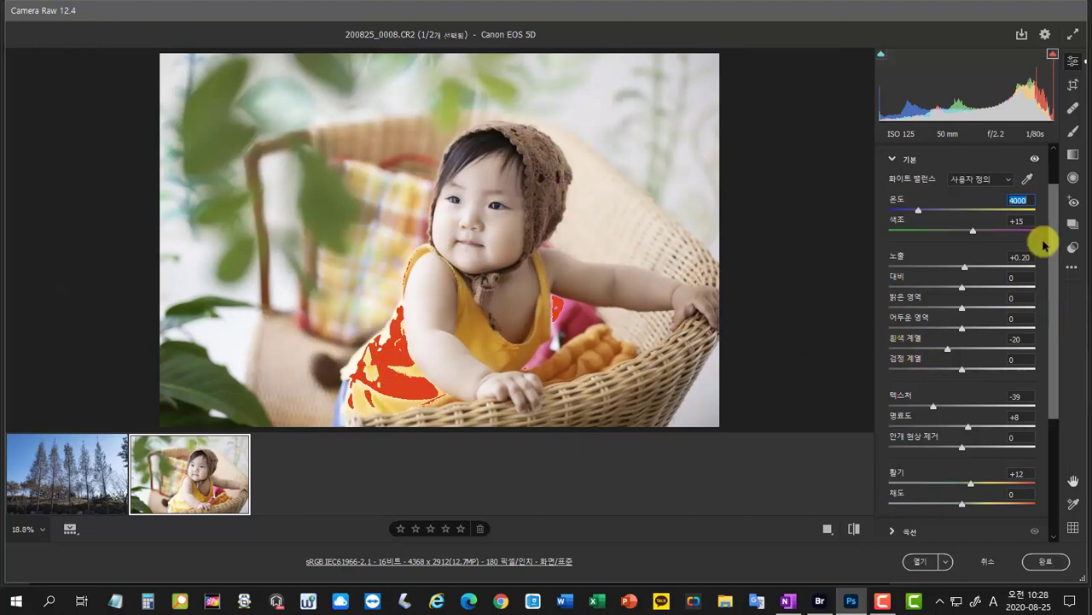
# - Set the baby photo's whites to -36
pyautogui.moveTo(1047, 109); pyautogui.dragTo(1036, 109)
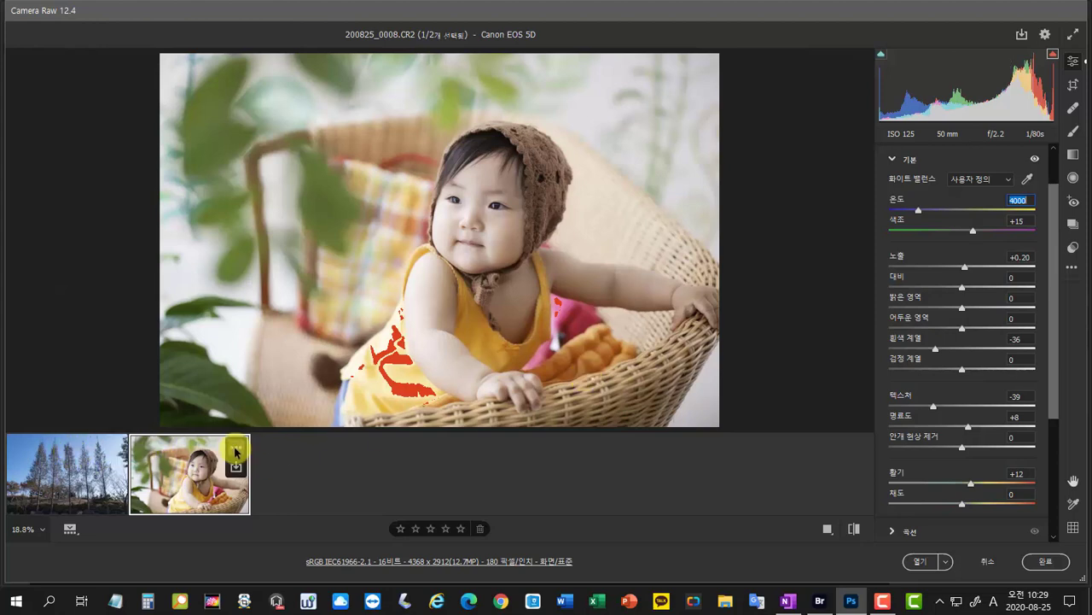
# - Save both the tree and baby photos as 16-bit sRGB PSD copies with the suffix _w1 in the same location, and finish the raw editing
pyautogui.click(238, 452)
pyautogui.click(276, 318)
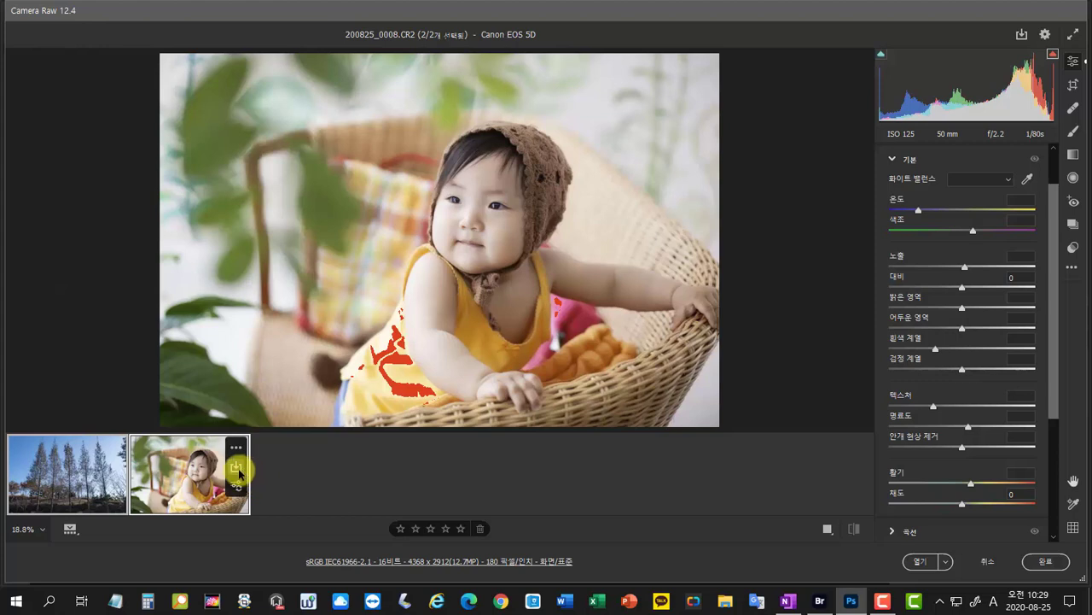
pyautogui.click(238, 471)
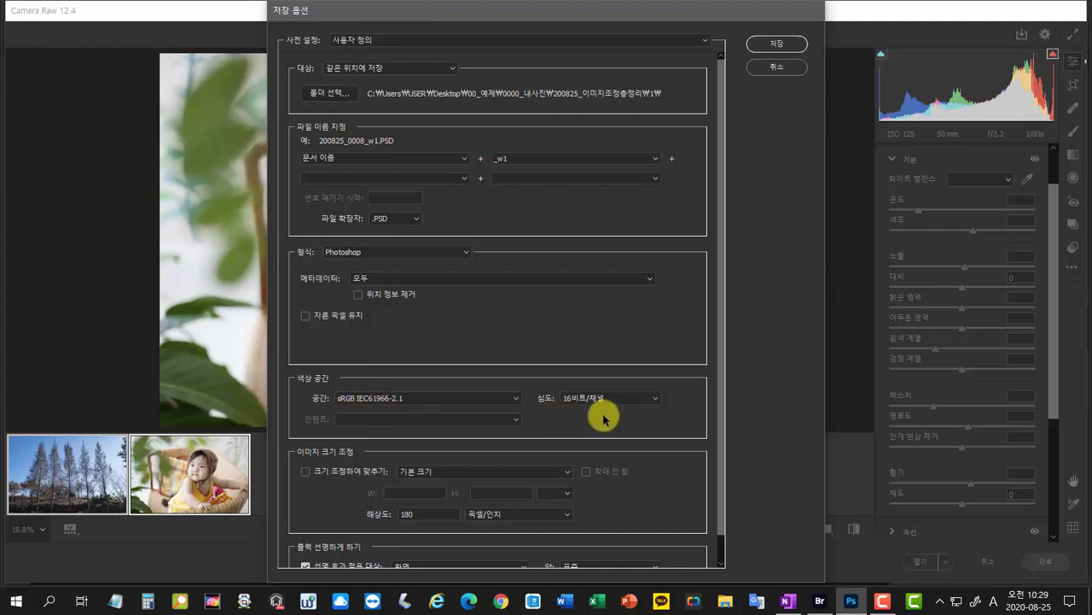
pyautogui.scroll(-1, 597, 431)
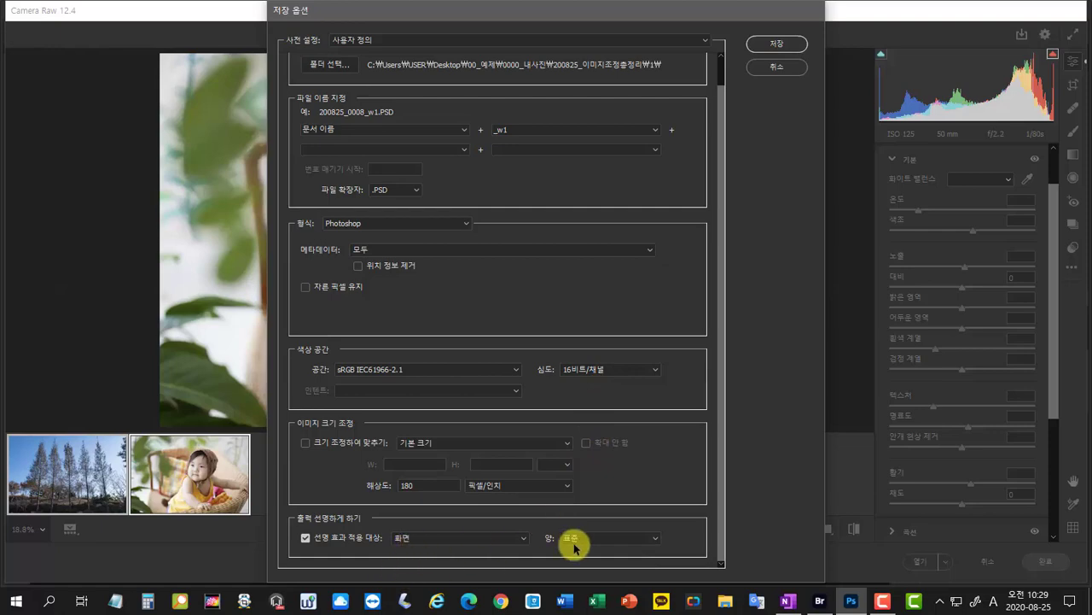
pyautogui.click(773, 44)
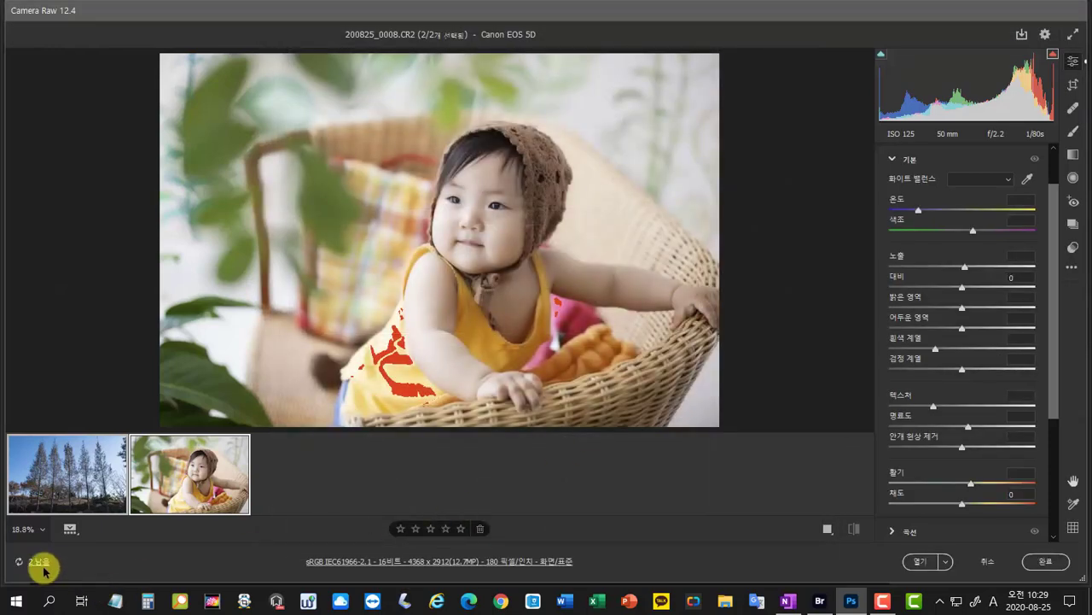
pyautogui.click(1046, 561)
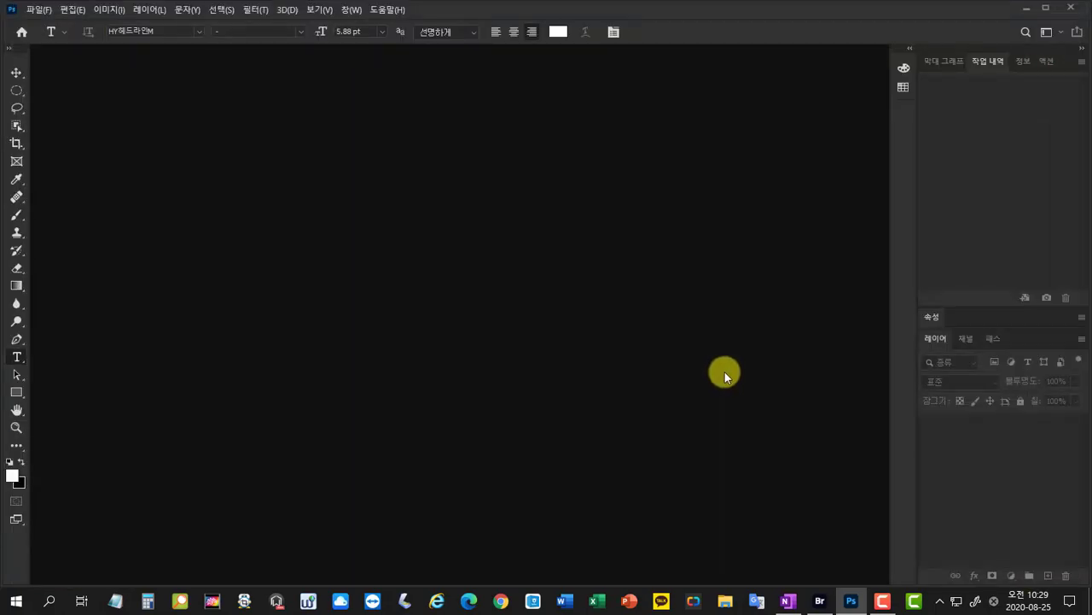
# - Switch to Bridge, move 200825_0007_w1.PSD and 200825_0008_w1.PSD from folder 1 into folder 2, and open folder 2
pyautogui.click(819, 603)
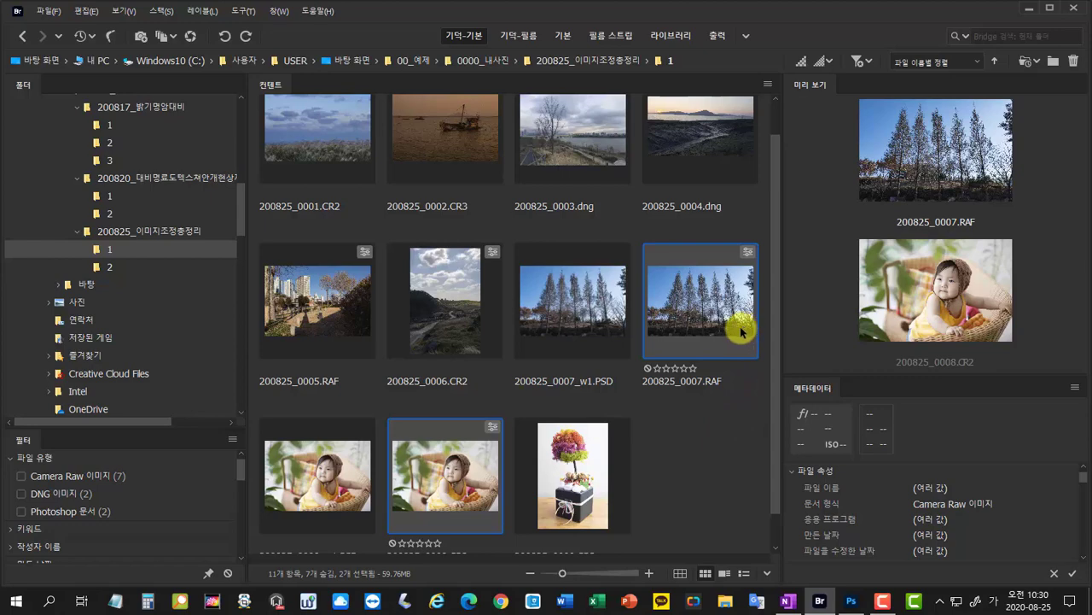
pyautogui.scroll(-1, 775, 416)
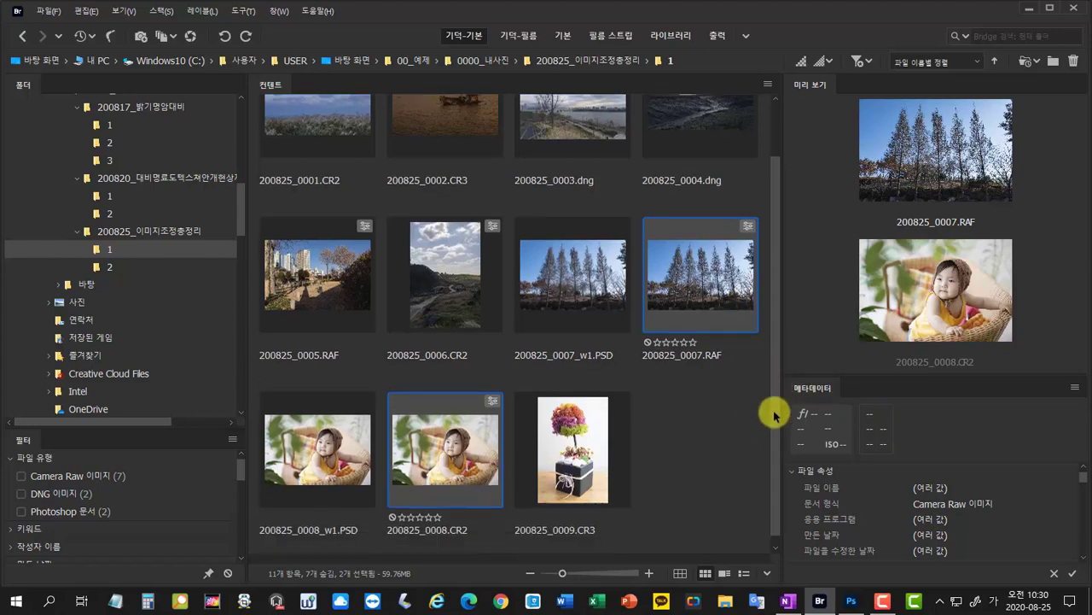
pyautogui.click(617, 293)
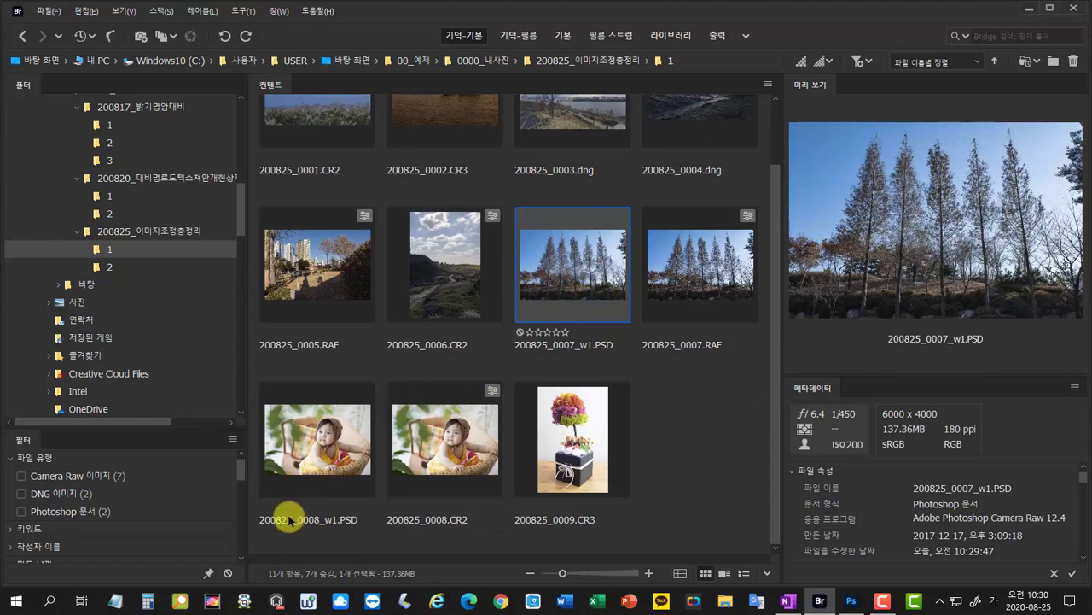
pyautogui.keyDown('ctrl'); pyautogui.click(323, 455); pyautogui.keyUp('ctrl')
pyautogui.moveTo(340, 458); pyautogui.dragTo(166, 278)
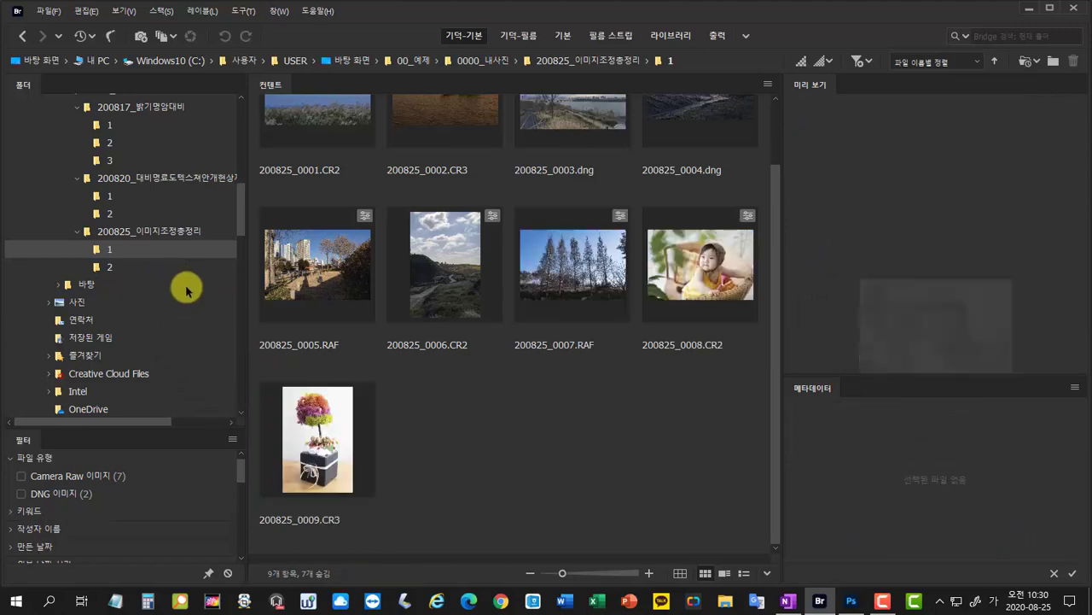
pyautogui.click(175, 268)
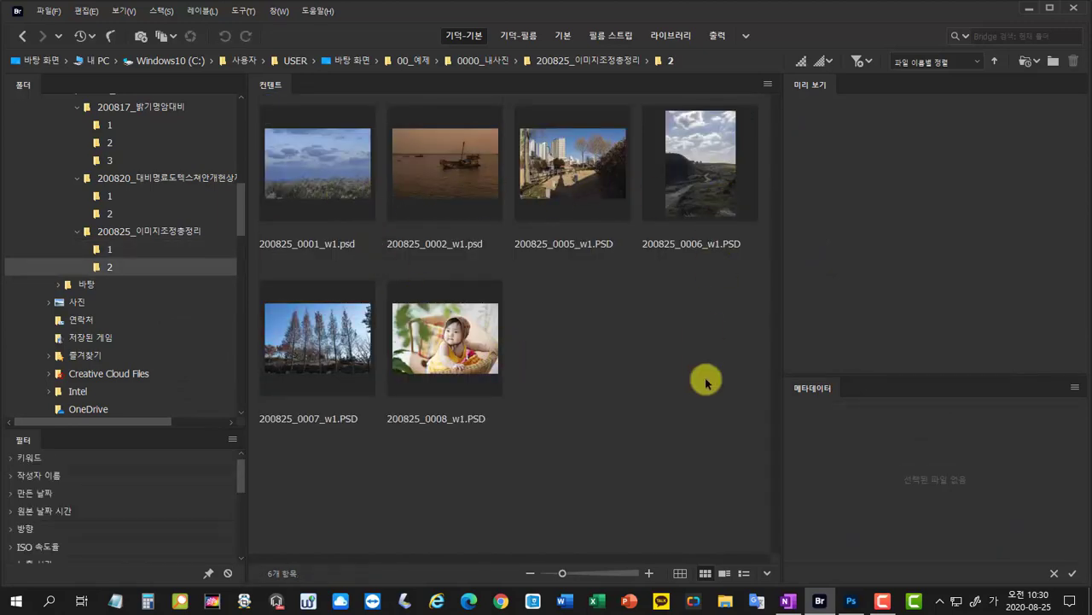
# - Review the corrected PSD copies 0005 to 0008 one by one in the 기덕-필름 workspace with an enlarged preview
pyautogui.click(597, 183)
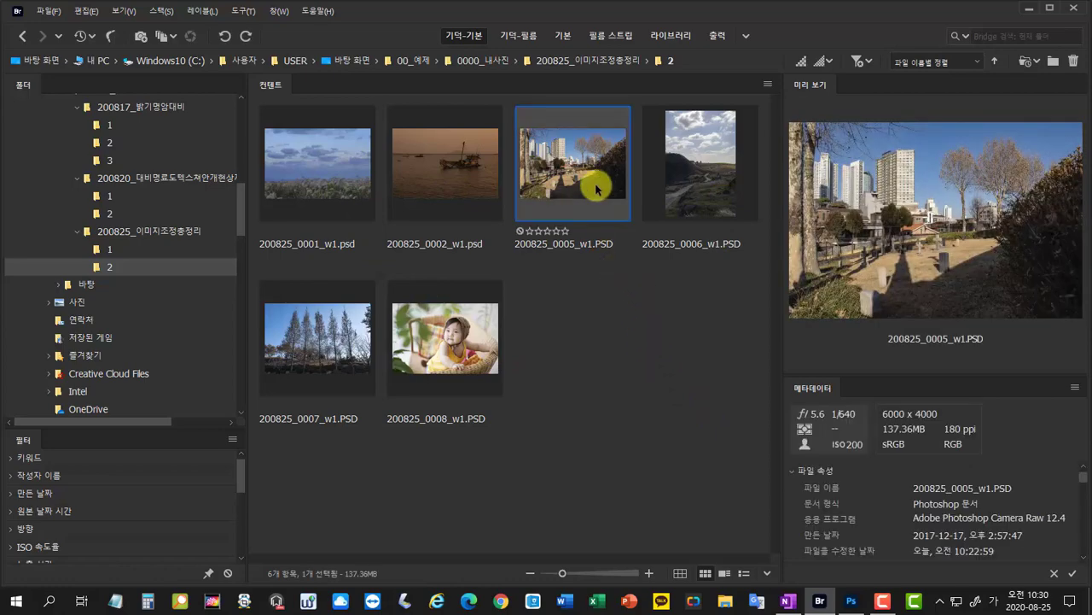
pyautogui.click(510, 38)
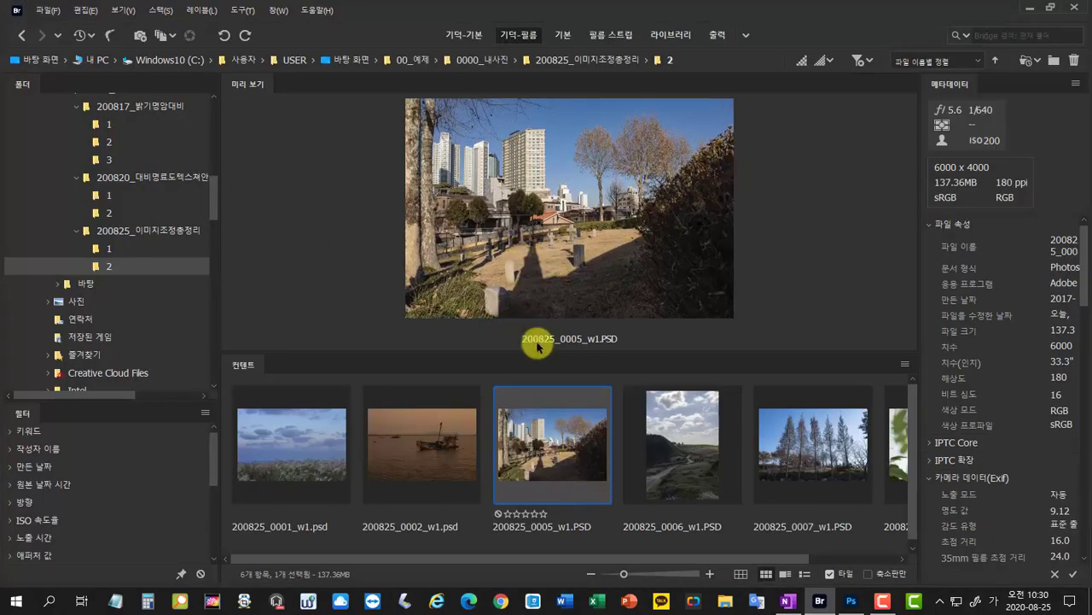
pyautogui.click(699, 488)
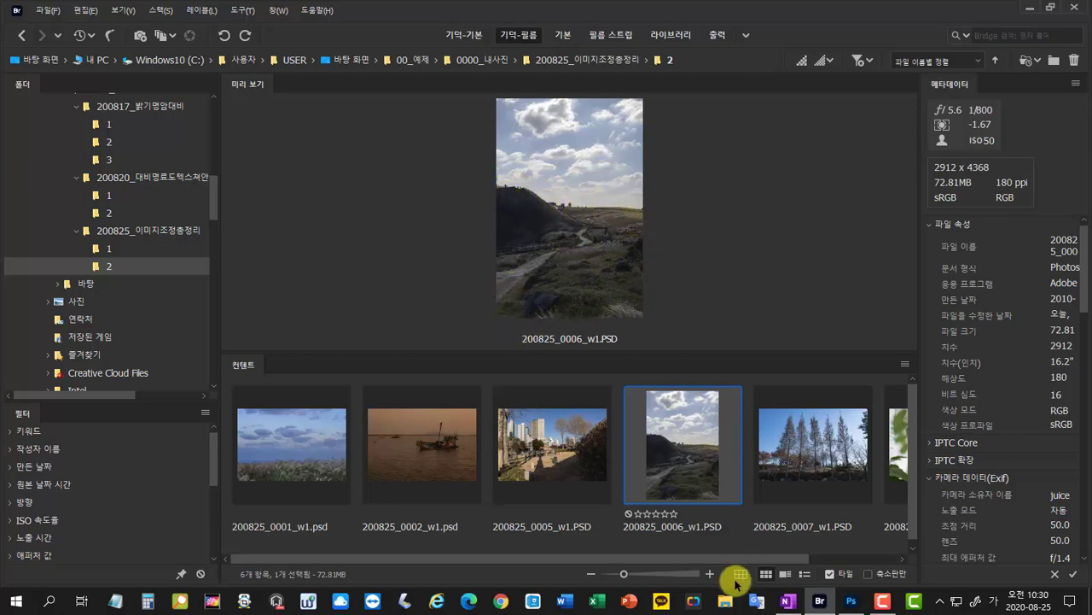
pyautogui.moveTo(753, 557); pyautogui.dragTo(849, 550)
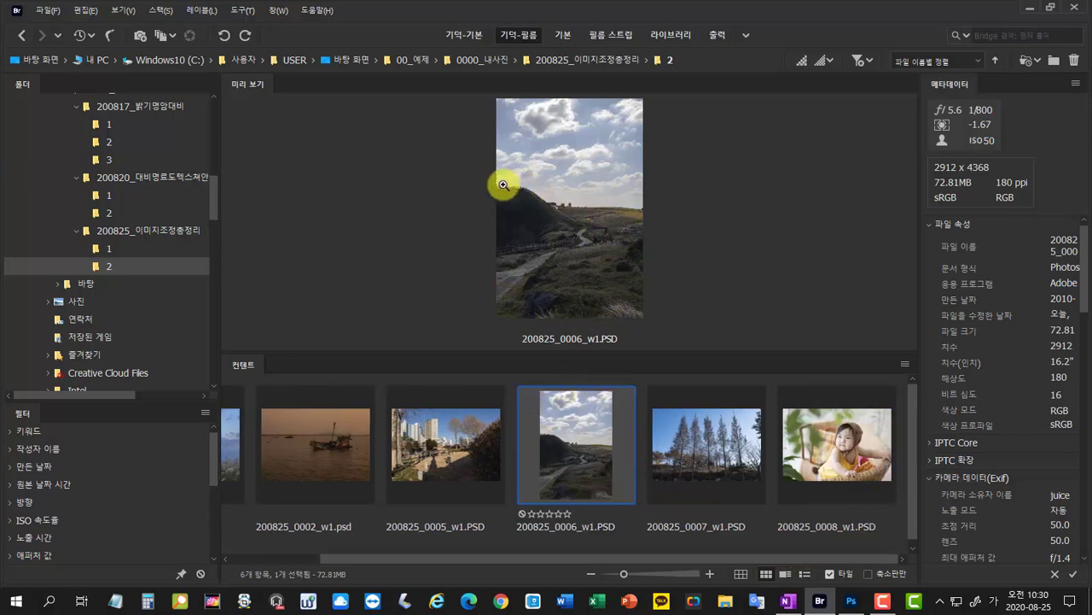
pyautogui.click(732, 439)
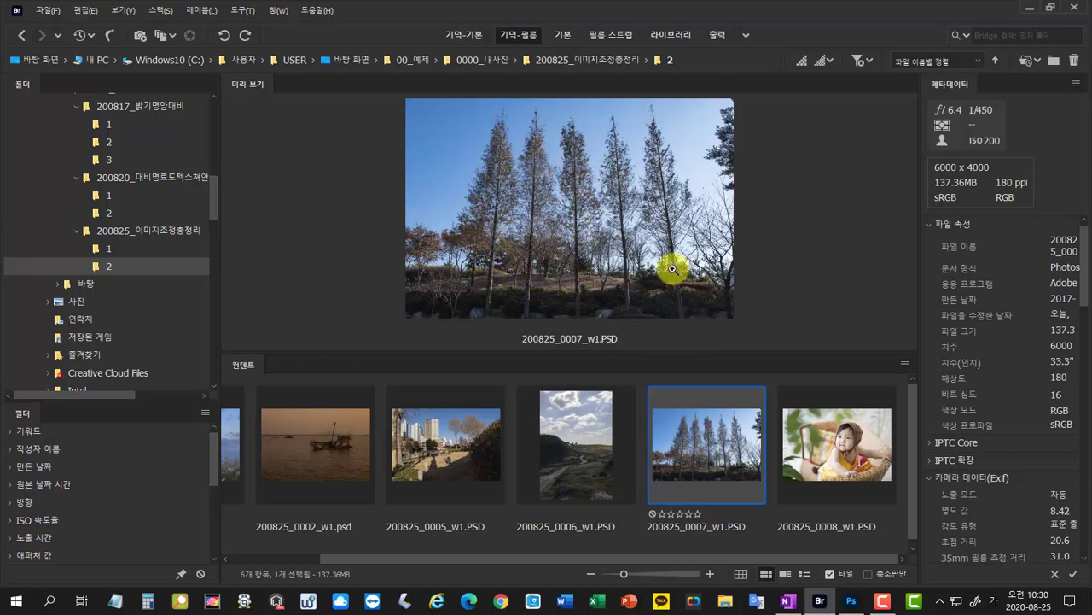
pyautogui.click(828, 442)
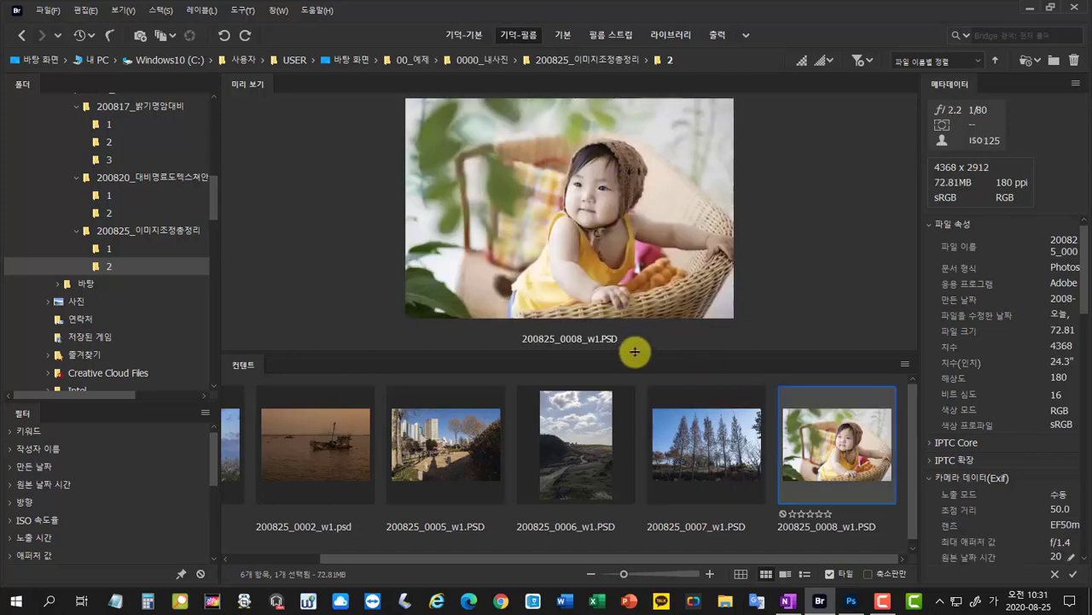
pyautogui.moveTo(635, 351); pyautogui.dragTo(700, 367)
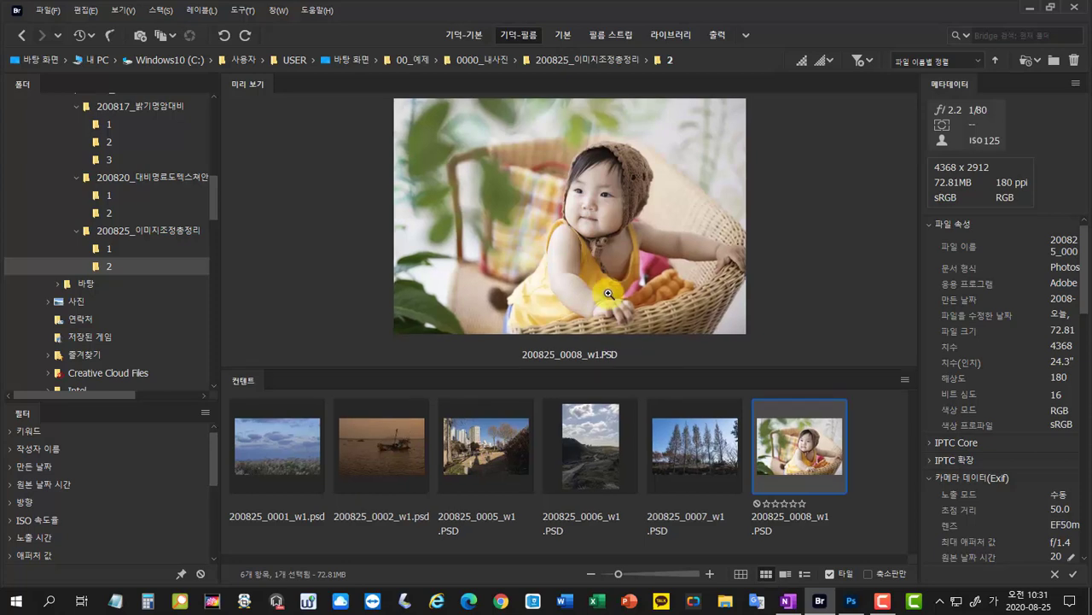